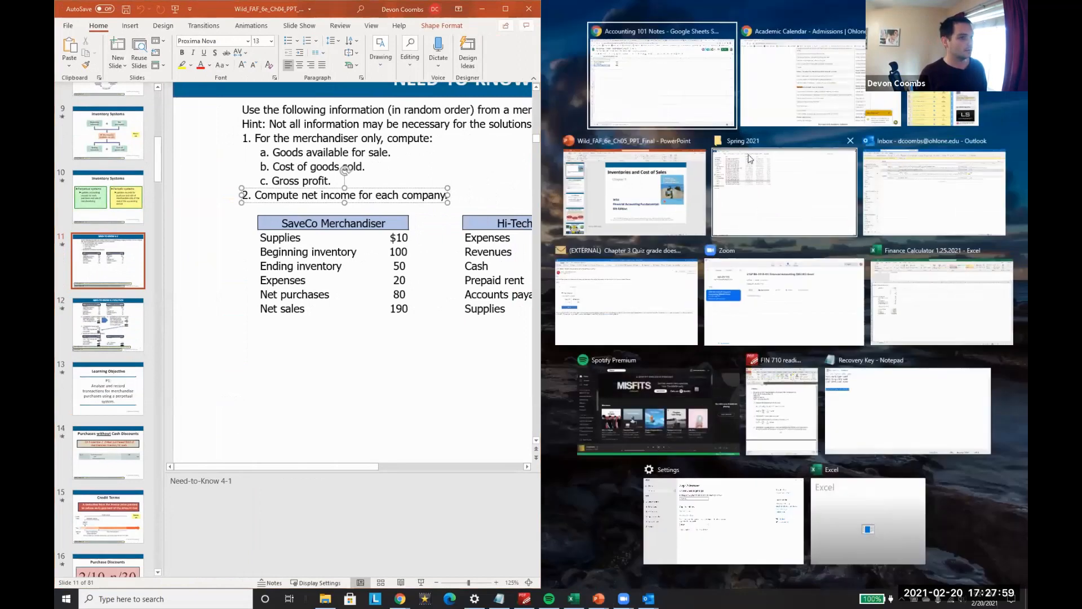
Step: Switch to the Accounting 101 Notes spreadsheet in Google Sheets alongside the Need-to-Know 4-1 slide
{"action": "left_click", "coordinate": [669, 95]}
{"action": "left_click", "coordinate": [624, 192]}
{"action": "key", "text": "Down"}
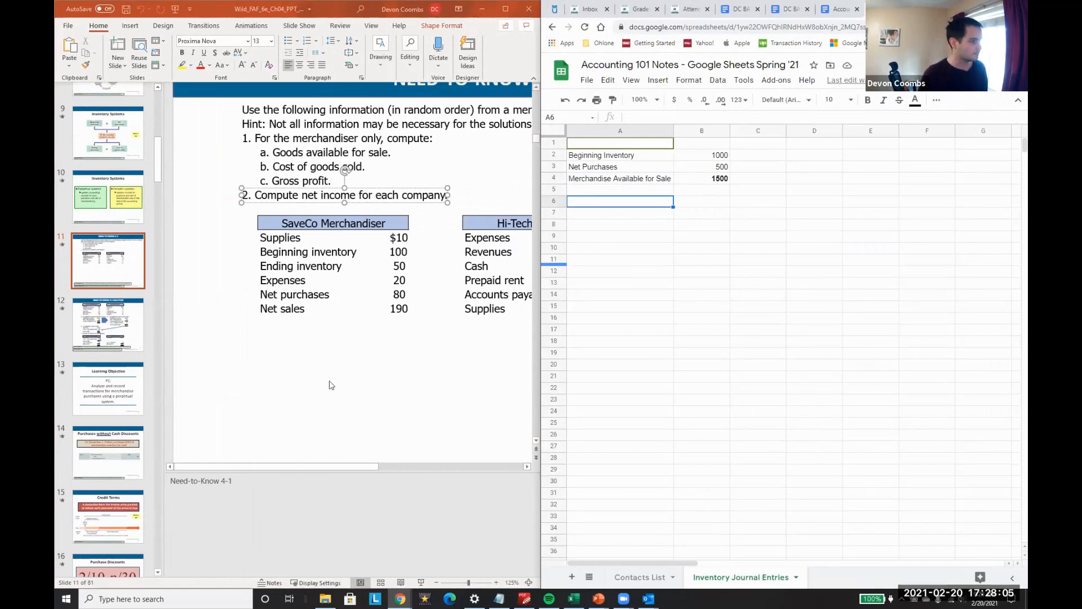
{"action": "left_click", "coordinate": [381, 466]}
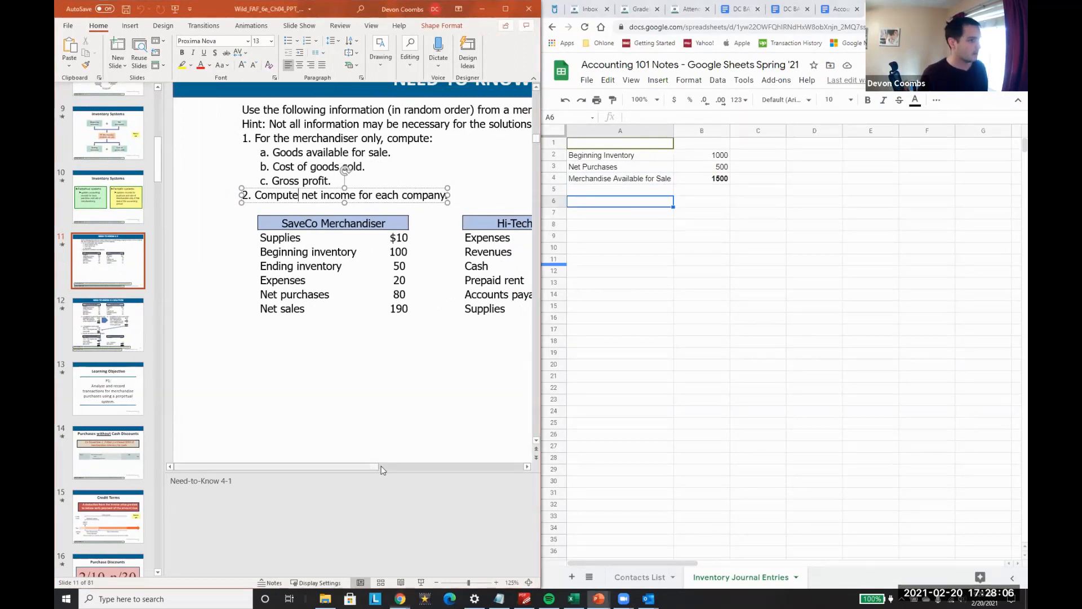
Step: Enter the heading "SaveCo Merchandiser" in cell A7 of the Inventory Journal Entries sheet
{"action": "left_click", "coordinate": [609, 261]}
{"action": "key", "text": "Up"}
{"action": "key", "text": "Up"}
{"action": "key", "text": "Up"}
{"action": "key", "text": "Up"}
{"action": "type", "text": "Sa"}
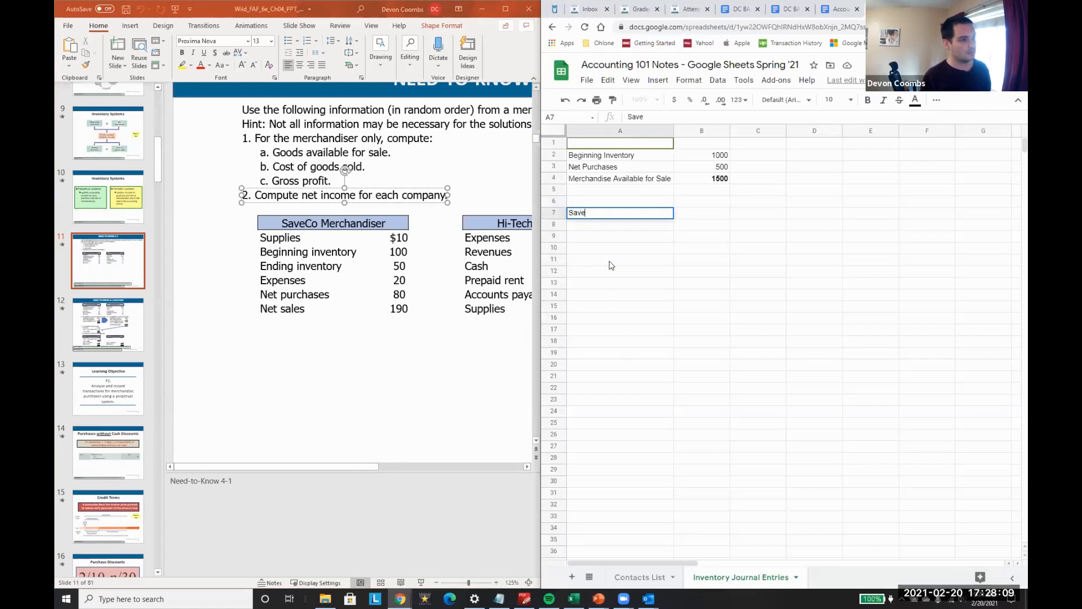
{"action": "type", "text": "veCo Merchan"}
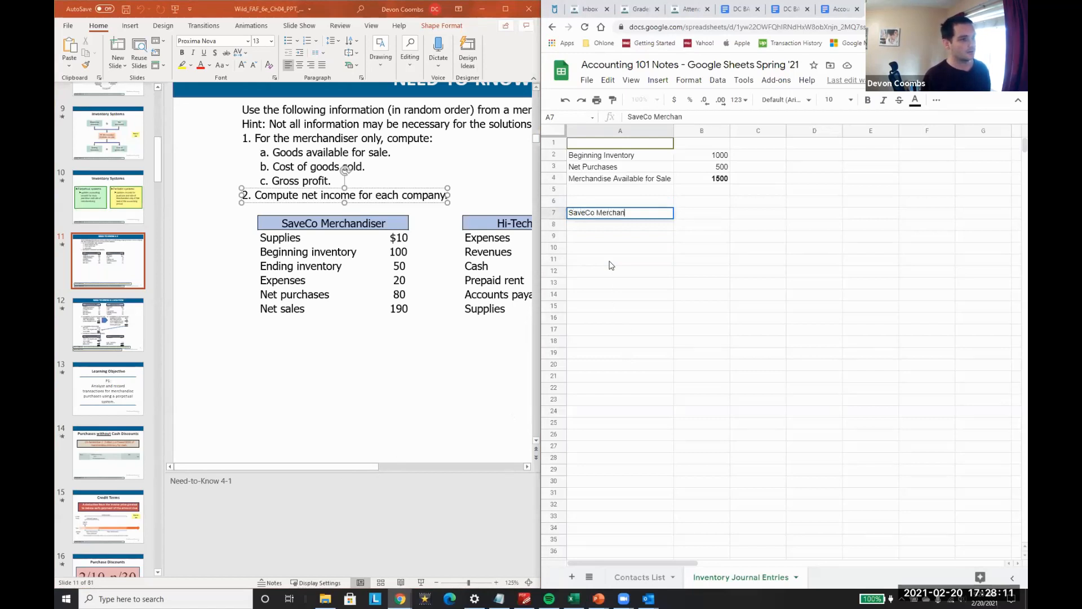
{"action": "key", "text": "Return"}
{"action": "key", "text": "Return"}
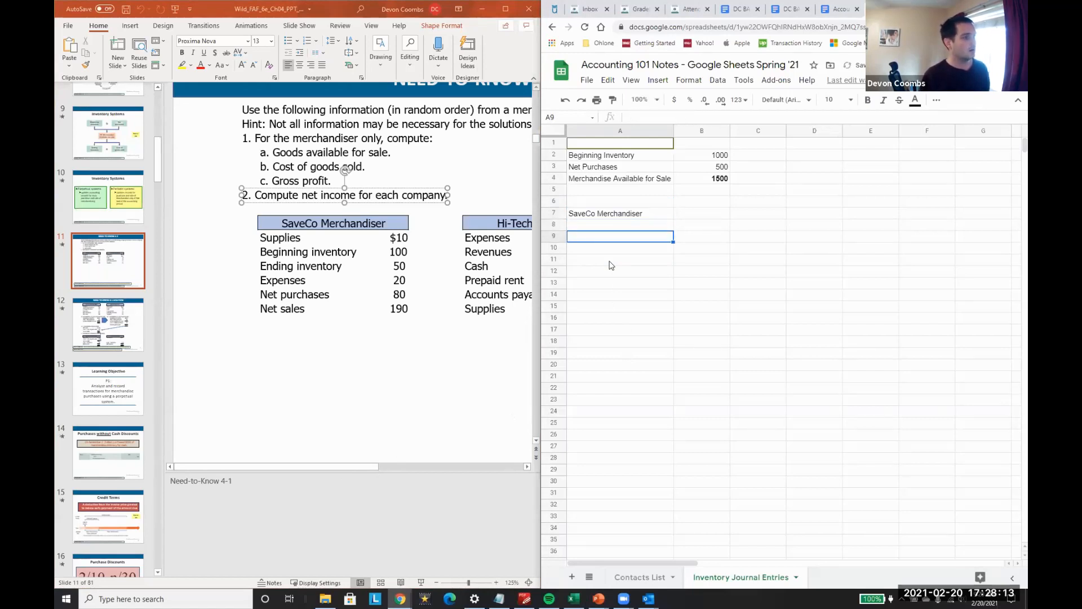
Step: Make the SaveCo Merchandiser heading in row 7 bold
{"action": "left_click", "coordinate": [329, 466]}
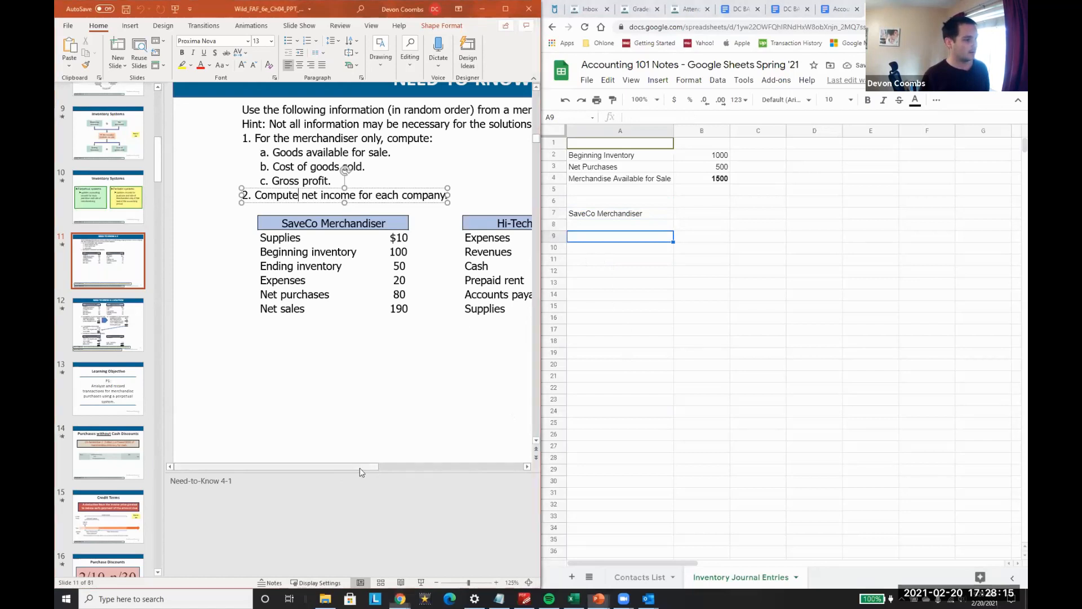
{"action": "mouse_move", "coordinate": [369, 467]}
{"action": "left_mouse_down"}
{"action": "mouse_move", "coordinate": [434, 473]}
{"action": "mouse_move", "coordinate": [356, 465]}
{"action": "left_mouse_up"}
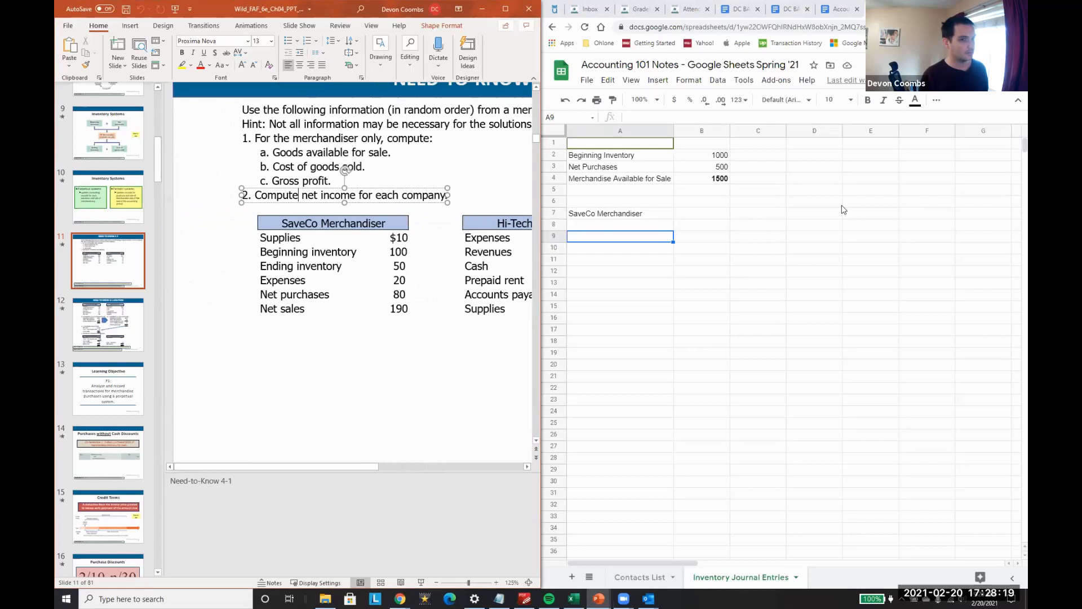
{"action": "left_click", "coordinate": [806, 207]}
{"action": "key", "text": "Left"}
{"action": "key", "text": "Left"}
{"action": "key", "text": "Left"}
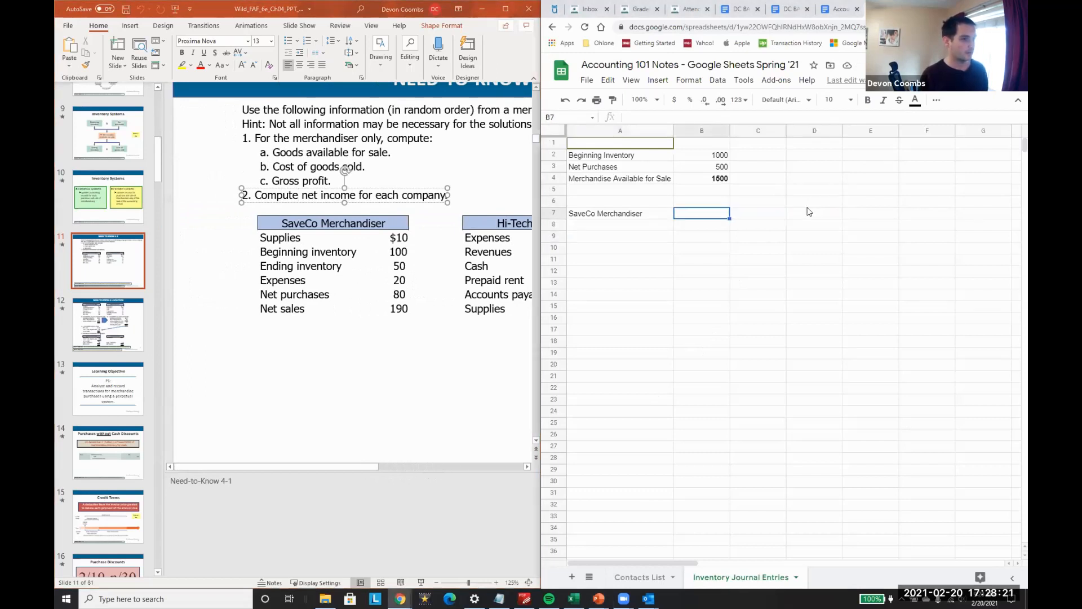
{"action": "key", "text": "ctrl+b"}
{"action": "key", "text": "Down"}
{"action": "key", "text": "Down"}
{"action": "key", "text": "Down"}
{"action": "key", "text": "Down"}
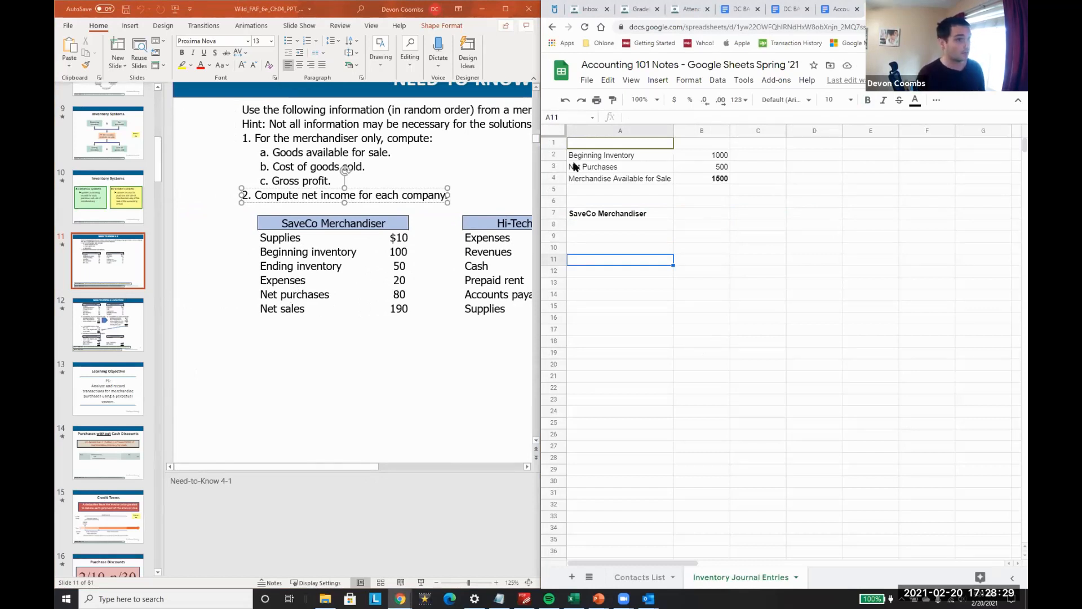
Step: Copy the merchandise available for sale block A2:B4 and paste it below the SaveCo Merchandiser heading at A8
{"action": "left_click", "coordinate": [663, 168]}
{"action": "key", "text": "Down"}
{"action": "key", "text": "Up"}
{"action": "key", "text": "Up"}
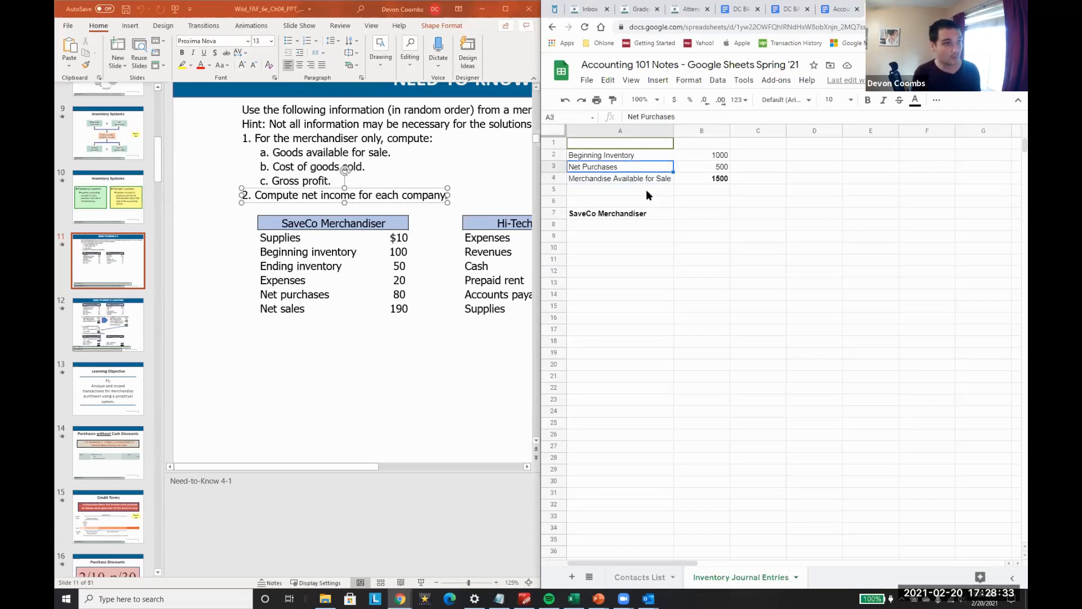
{"action": "key", "text": "shift+Right"}
{"action": "key", "text": "shift+Down"}
{"action": "key", "text": "shift+Down"}
{"action": "key", "text": "ctrl+c"}
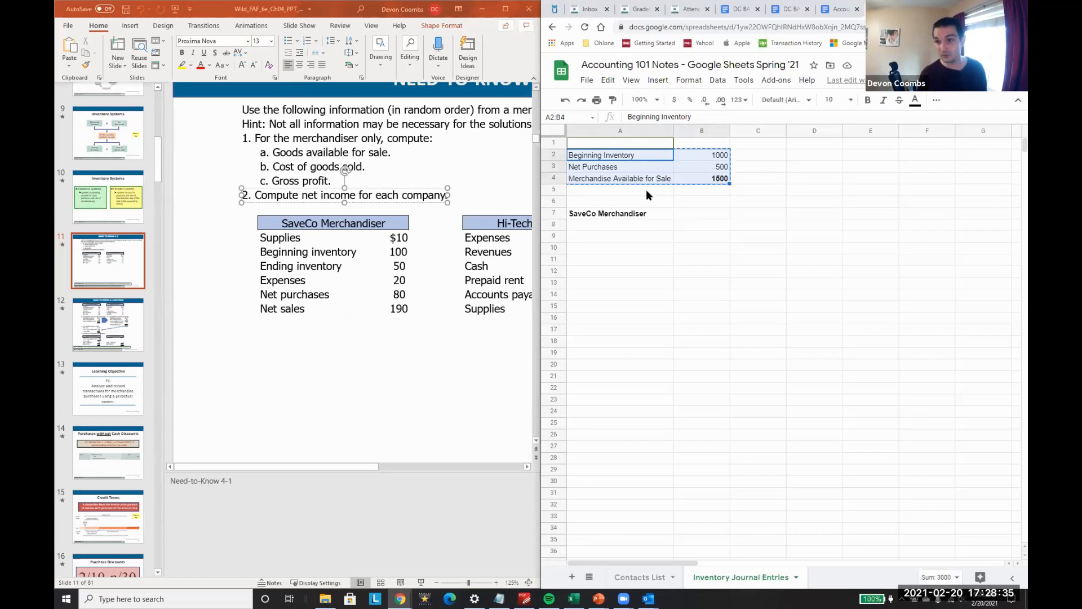
{"action": "key", "text": "Down"}
{"action": "key", "text": "Down"}
{"action": "key", "text": "Down"}
{"action": "key", "text": "Down"}
{"action": "key", "text": "Down"}
{"action": "key", "text": "Down"}
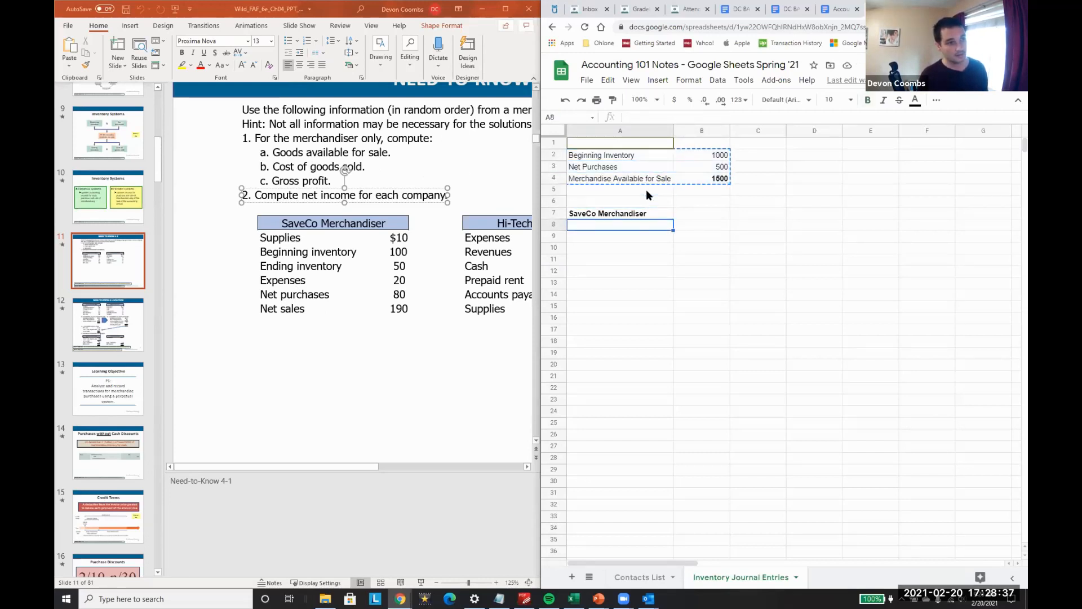
{"action": "key", "text": "ctrl+v"}
Step: Set SaveCo's Beginning Inventory to 100 and Net Purchases to 80 in the copied block
{"action": "key", "text": "Down"}
{"action": "key", "text": "Up"}
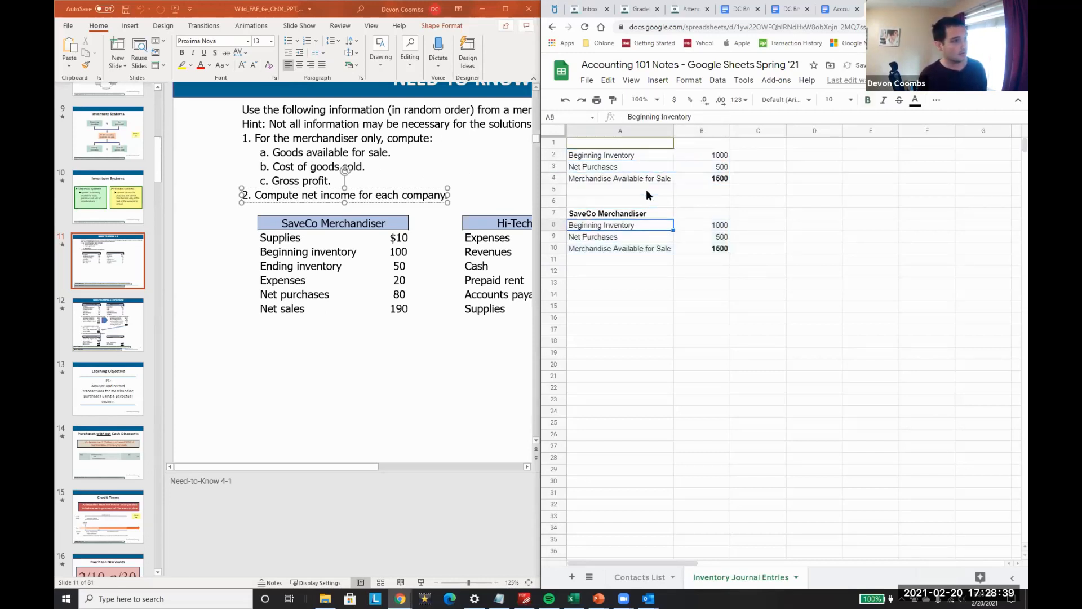
{"action": "key", "text": "Right"}
{"action": "type", "text": "10"}
{"action": "key", "text": "Return"}
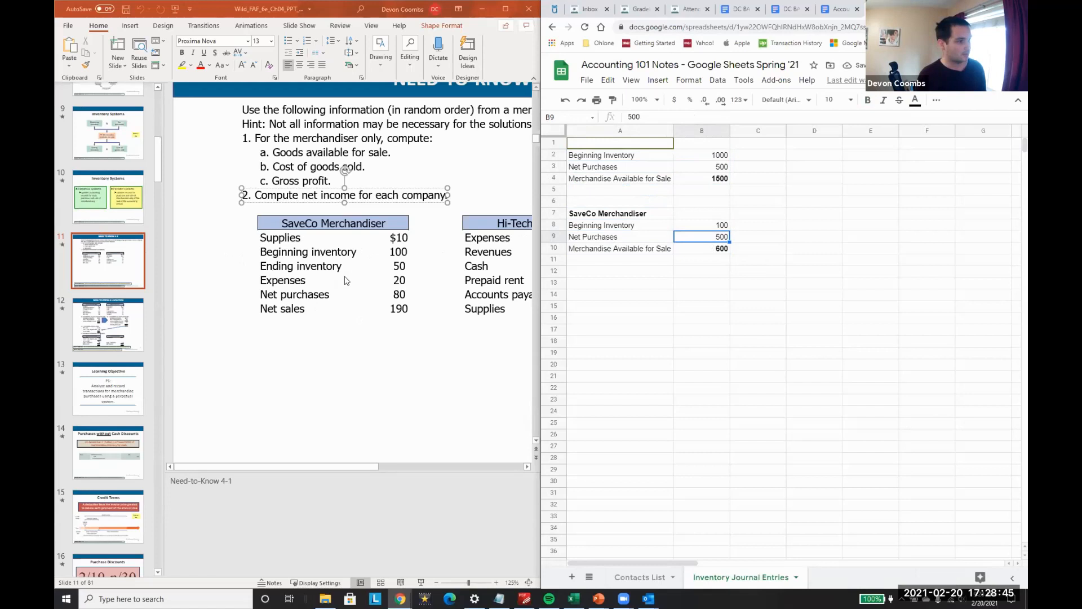
{"action": "type", "text": "80"}
{"action": "key", "text": "Return"}
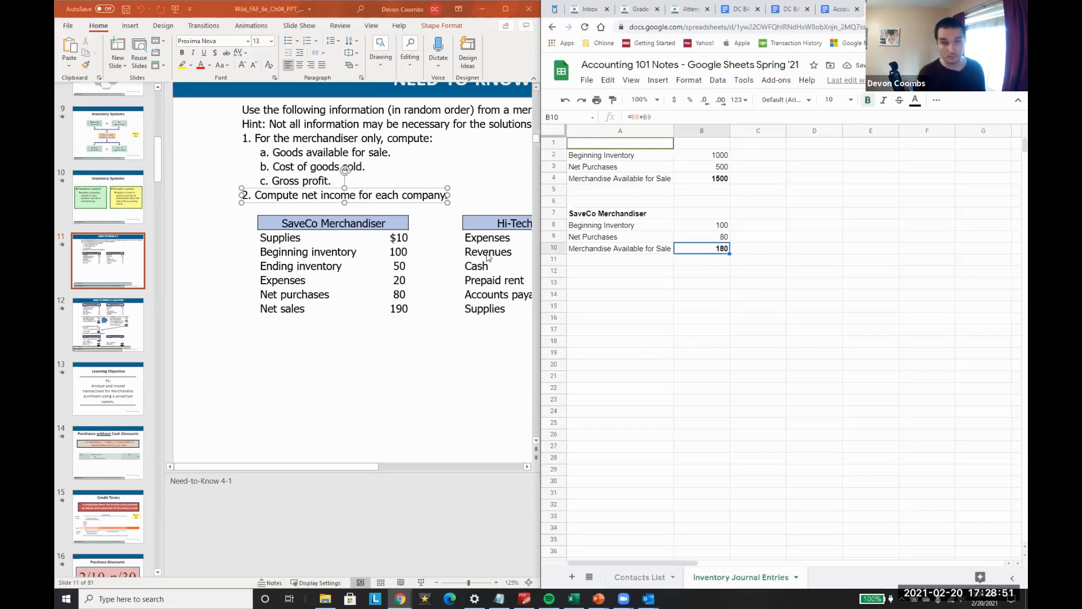
Step: Check the computation of goods available for sale on solution slide 12 of the presentation
{"action": "left_click", "coordinate": [110, 319]}
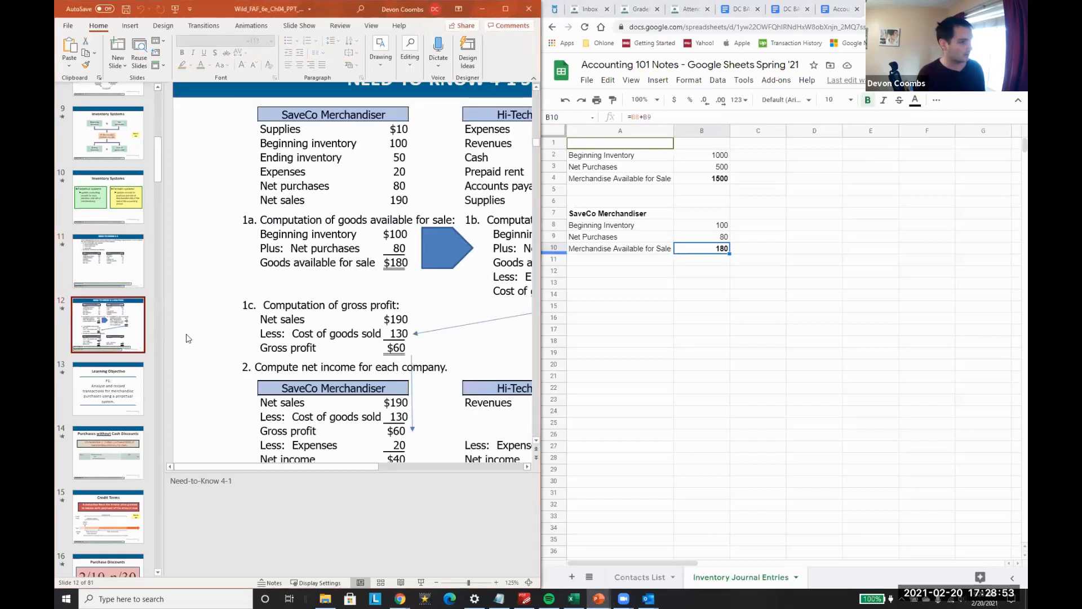
{"action": "scroll", "coordinate": [337, 271], "scroll_direction": "down", "scroll_amount": 1}
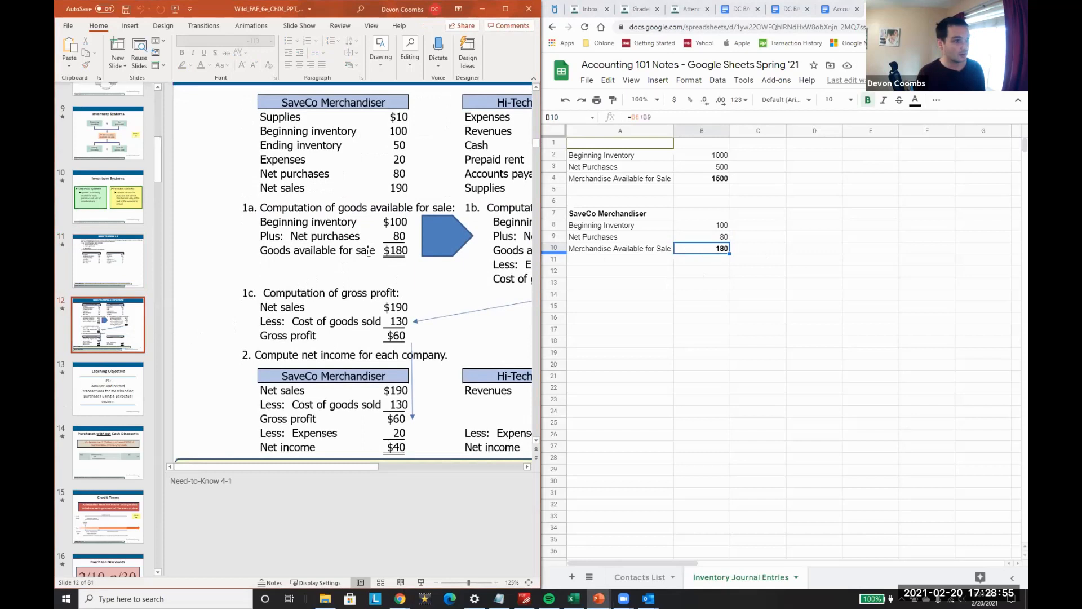
{"action": "left_click_drag", "start_coordinate": [326, 205], "coordinate": [415, 207]}
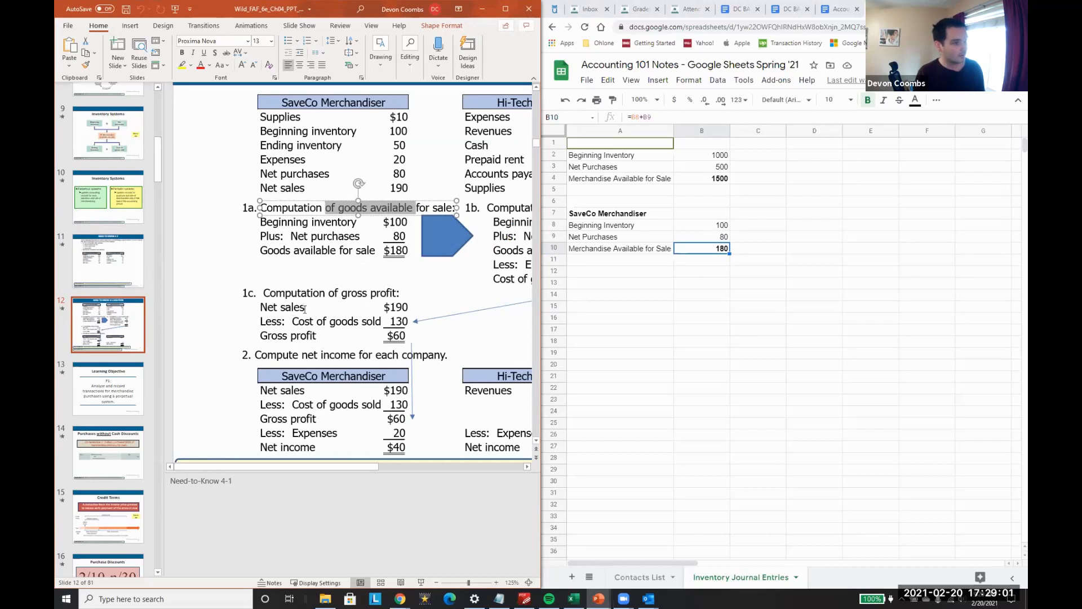
{"action": "scroll", "coordinate": [304, 309], "scroll_direction": "up", "scroll_amount": 1}
Step: Enter the labels Net Sales, Less COGS and Gross Profit down column A starting at A14
{"action": "left_click", "coordinate": [573, 298]}
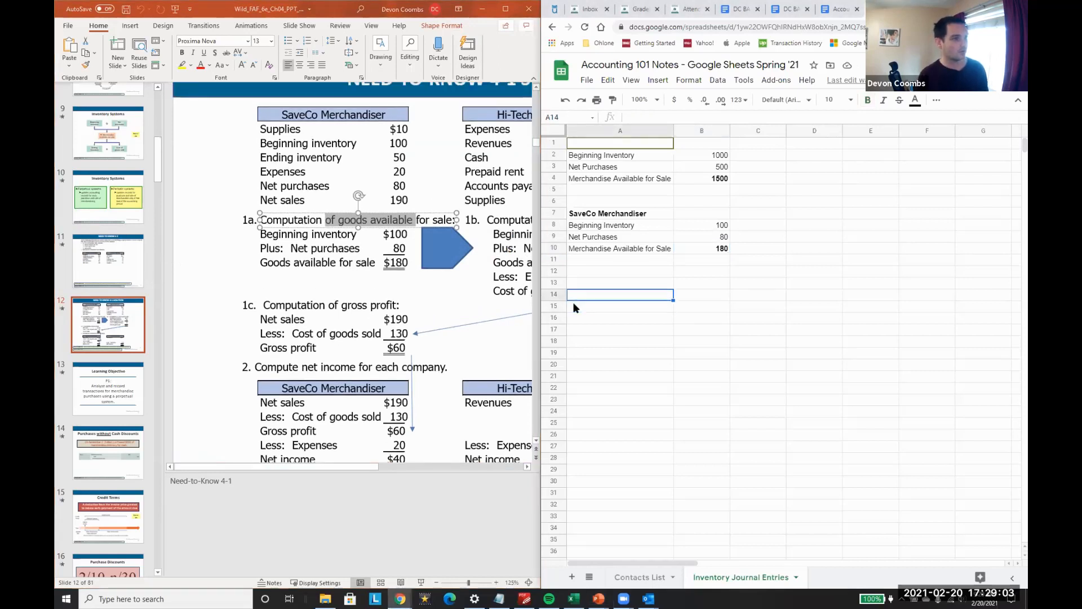
{"action": "type", "text": "Ne"}
{"action": "key", "text": "Return"}
{"action": "type", "text": "Less COGS"}
{"action": "key", "text": "Return"}
{"action": "type", "text": "Gross Profit"}
{"action": "key", "text": "Return"}
Step: Move the three gross profit labels up so that they start at A12
{"action": "key", "text": "Up"}
{"action": "key", "text": "Up"}
{"action": "key", "text": "Up"}
{"action": "key", "text": "shift+Down"}
{"action": "key", "text": "shift+Down"}
{"action": "key", "text": "ctrl+c"}
{"action": "key", "text": "Up"}
{"action": "key", "text": "Up"}
{"action": "key", "text": "ctrl+v"}
Step: Look up SaveCo's net sales on slide 11 and enter 190 beside Net Sales in B12
{"action": "key", "text": "Right"}
{"action": "type", "text": "="}
{"action": "key", "text": "Escape"}
{"action": "left_click", "coordinate": [112, 275]}
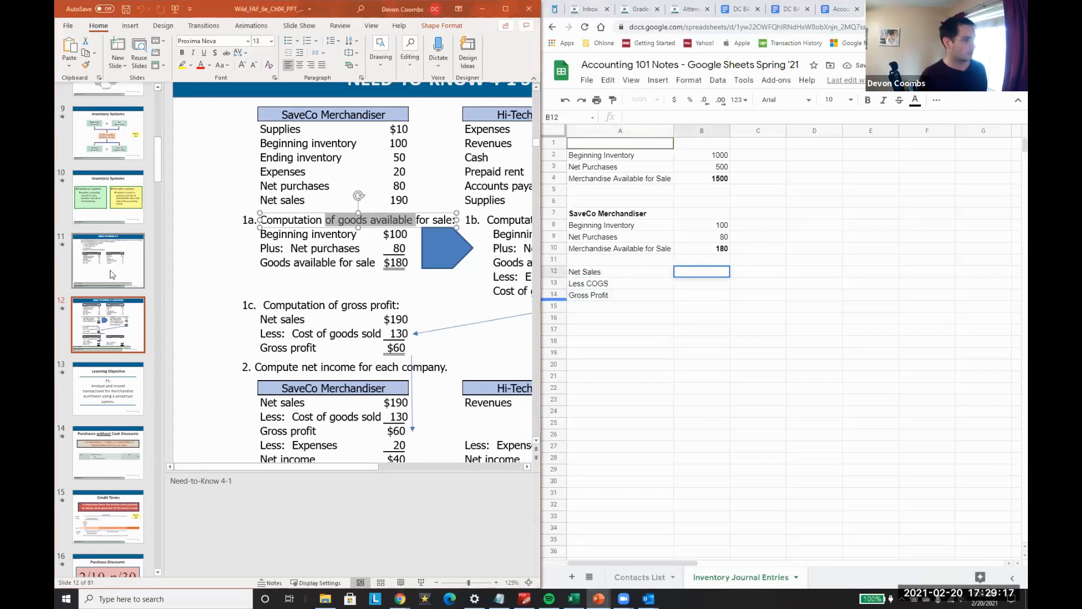
{"action": "left_click", "coordinate": [112, 274]}
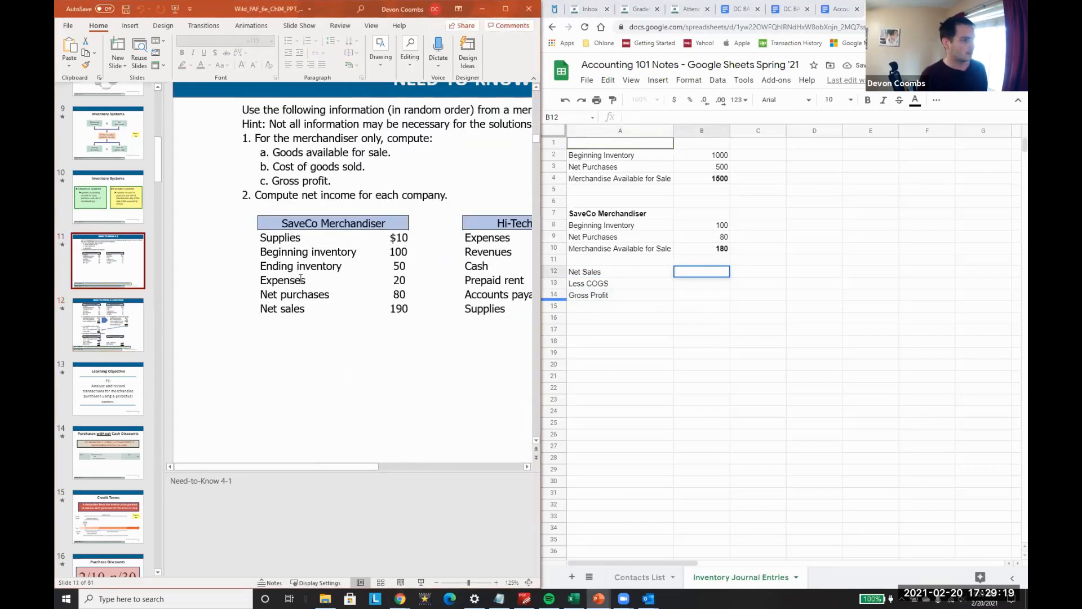
{"action": "key", "text": "Down"}
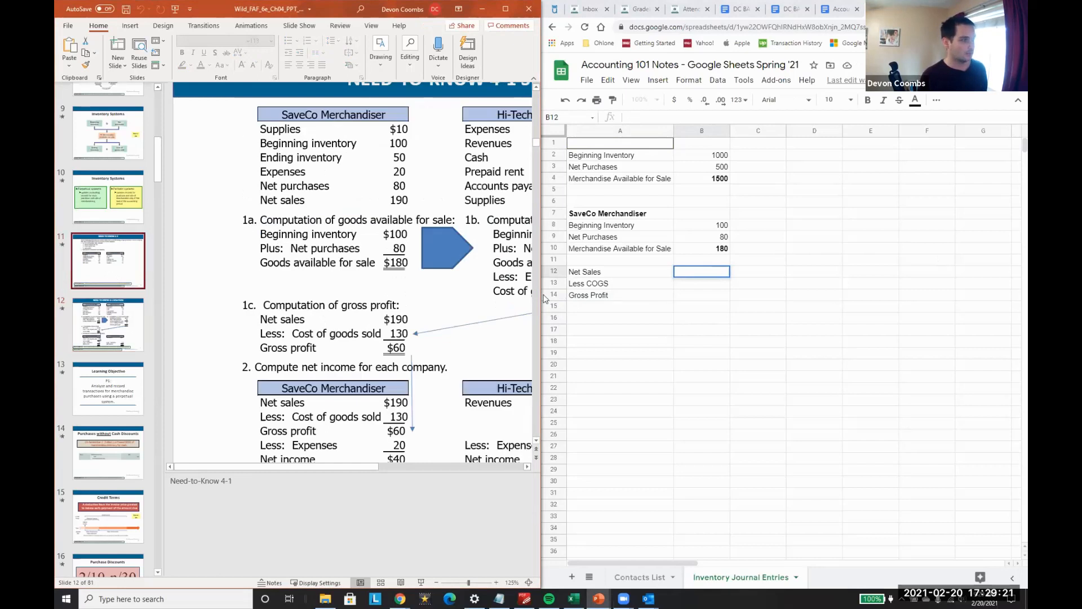
{"action": "key", "text": "Up"}
{"action": "left_click", "coordinate": [702, 271]}
{"action": "type", "text": "190"}
{"action": "key", "text": "Return"}
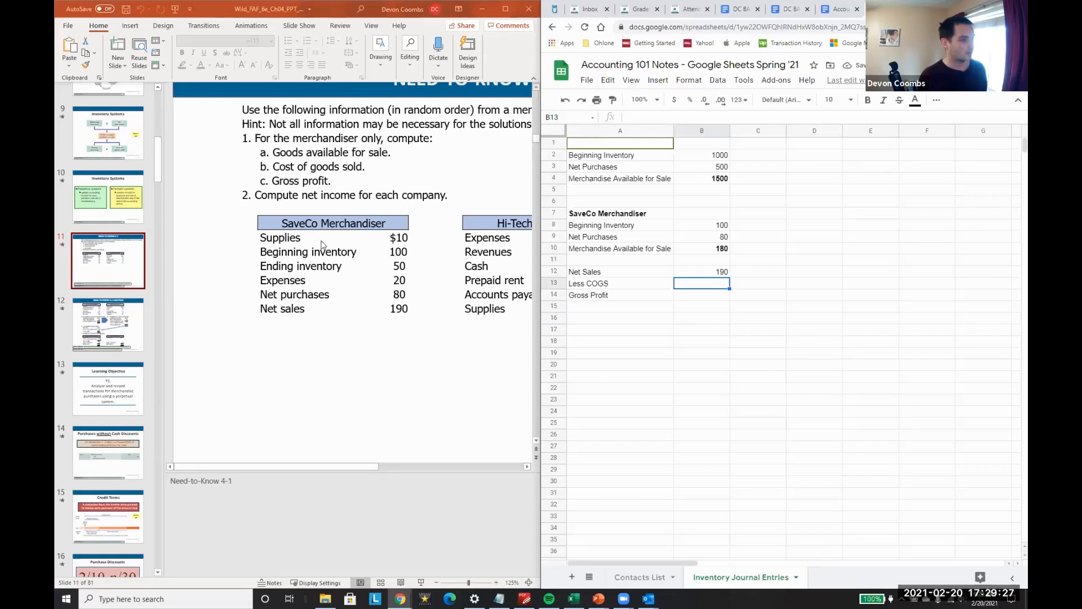
Step: Examine the computation of cost of goods sold, part 1b, on solution slide 12
{"action": "left_click", "coordinate": [97, 317]}
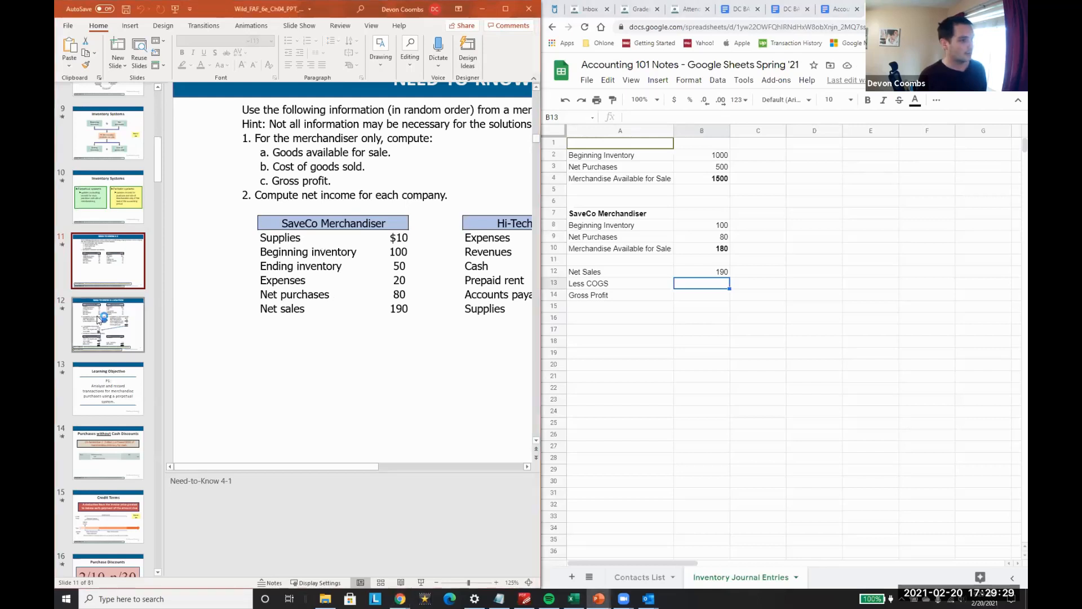
{"action": "left_click", "coordinate": [105, 333]}
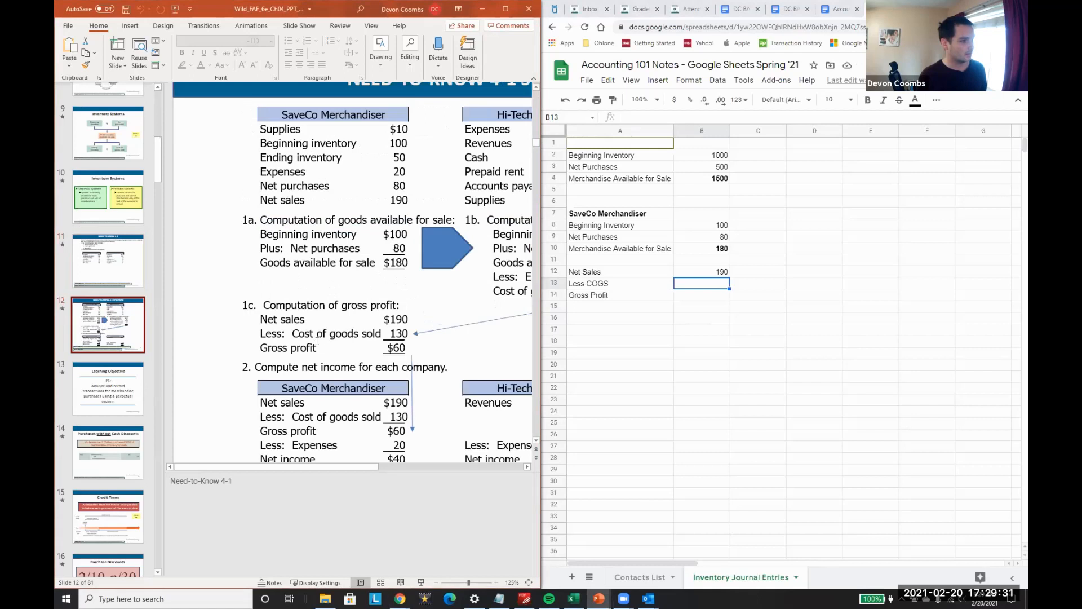
{"action": "left_click_drag", "start_coordinate": [340, 468], "coordinate": [521, 469]}
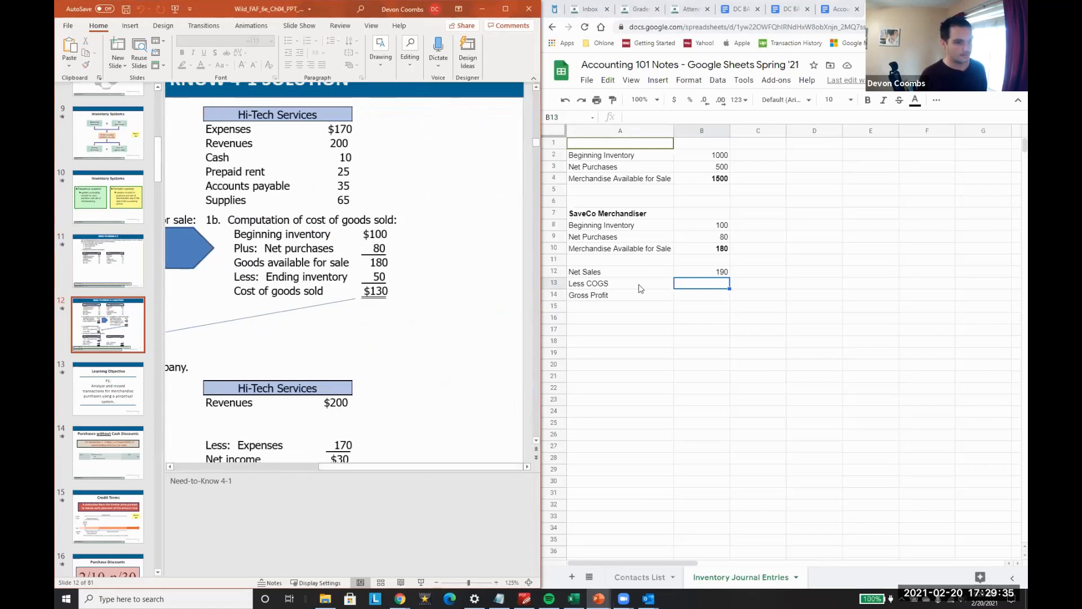
{"action": "double_click", "coordinate": [310, 233]}
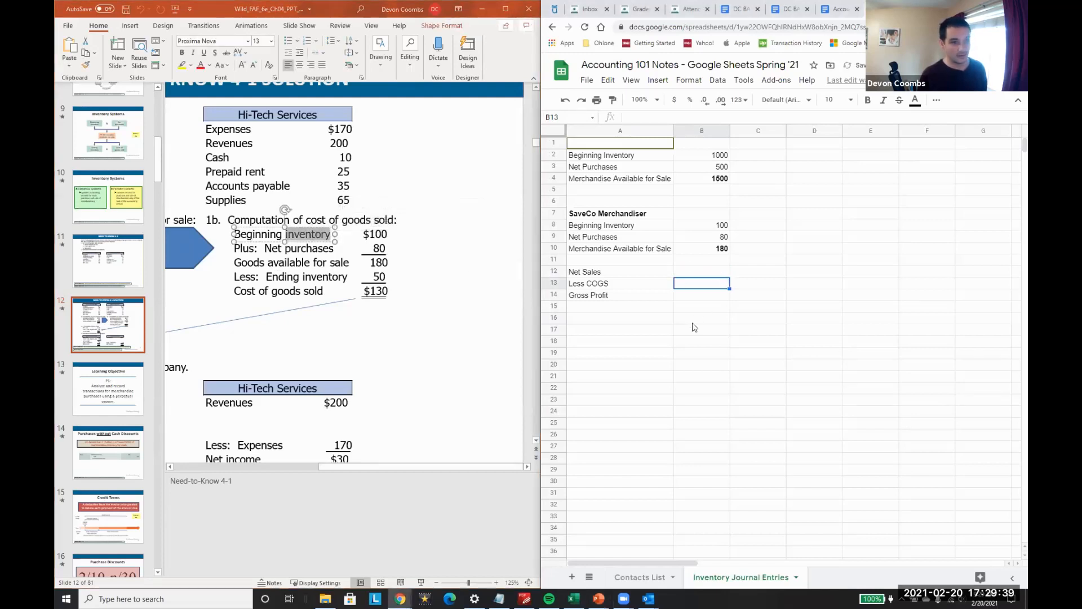
Step: Calculate Less COGS in B13 with the formula =B8+B9-50, adding beginning inventory and net purchases and subtracting ending inventory
{"action": "key", "text": "ctrl+z"}
{"action": "key", "text": "Down"}
{"action": "type", "text": "="}
{"action": "key", "text": "Up"}
{"action": "key", "text": "Up"}
{"action": "key", "text": "Up"}
{"action": "key", "text": "Up"}
{"action": "key", "text": "Up"}
{"action": "type", "text": "+"}
{"action": "key", "text": "Up"}
{"action": "key", "text": "Up"}
{"action": "key", "text": "Up"}
{"action": "key", "text": "Down"}
{"action": "type", "text": "-"}
{"action": "key", "text": "Up"}
{"action": "key", "text": "Down"}
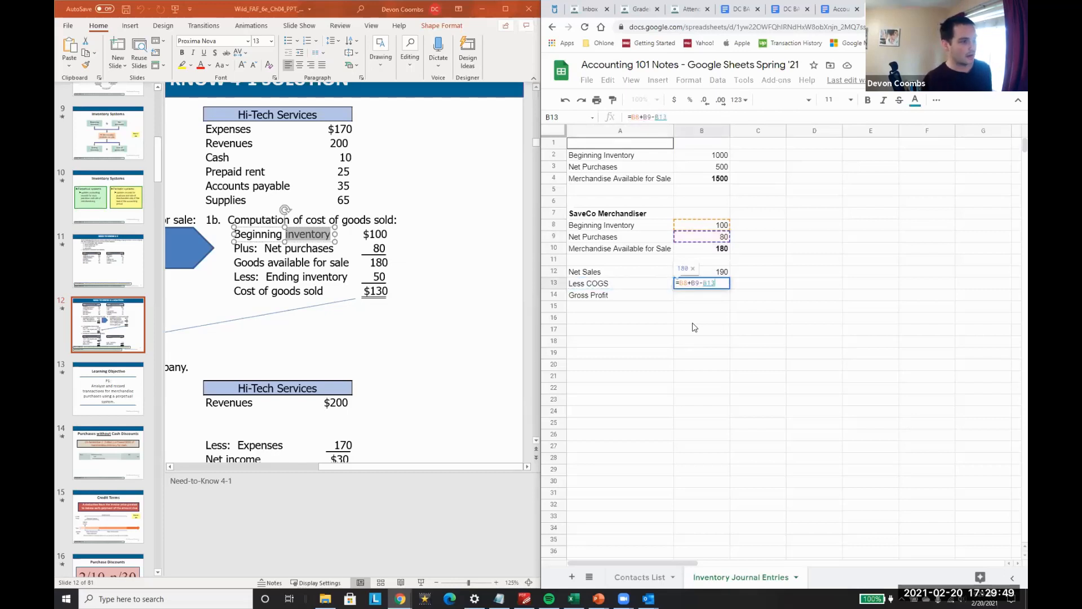
{"action": "type", "text": "50"}
{"action": "key", "text": "BackSpace"}
{"action": "key", "text": "BackSpace"}
{"action": "key", "text": "BackSpace"}
{"action": "key", "text": "BackSpace"}
{"action": "key", "text": "BackSpace"}
{"action": "type", "text": "50"}
{"action": "key", "text": "Return"}
{"action": "key", "text": "Up"}
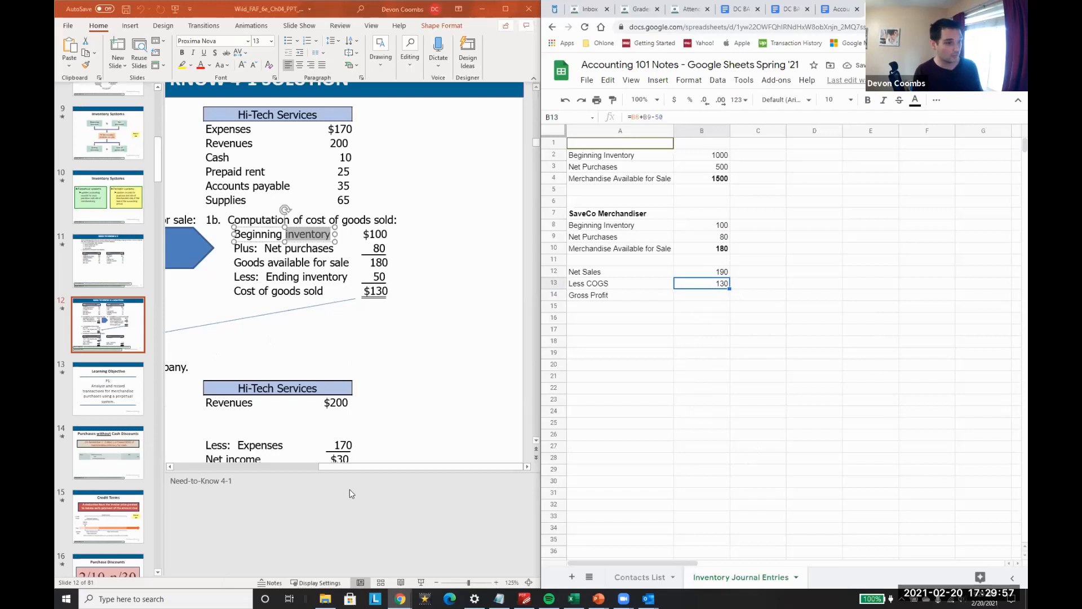
Step: Refer to part 1c of the solution slide and calculate Gross Profit in B14 as Net Sales minus COGS
{"action": "left_click", "coordinate": [360, 461]}
{"action": "left_click_drag", "start_coordinate": [326, 471], "coordinate": [181, 470]}
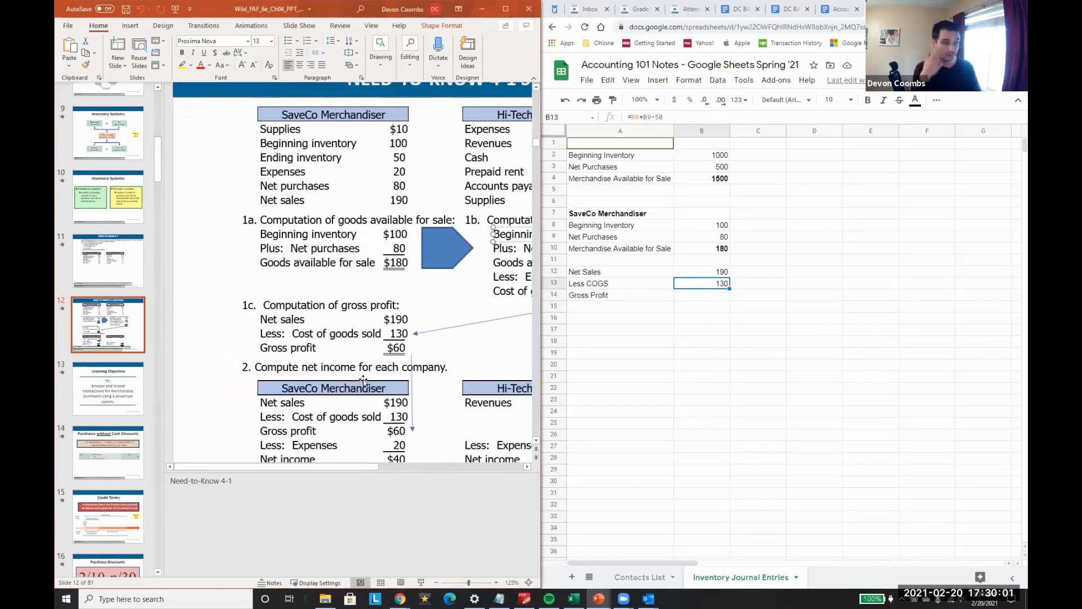
{"action": "scroll", "coordinate": [363, 381], "scroll_direction": "down", "scroll_amount": 1}
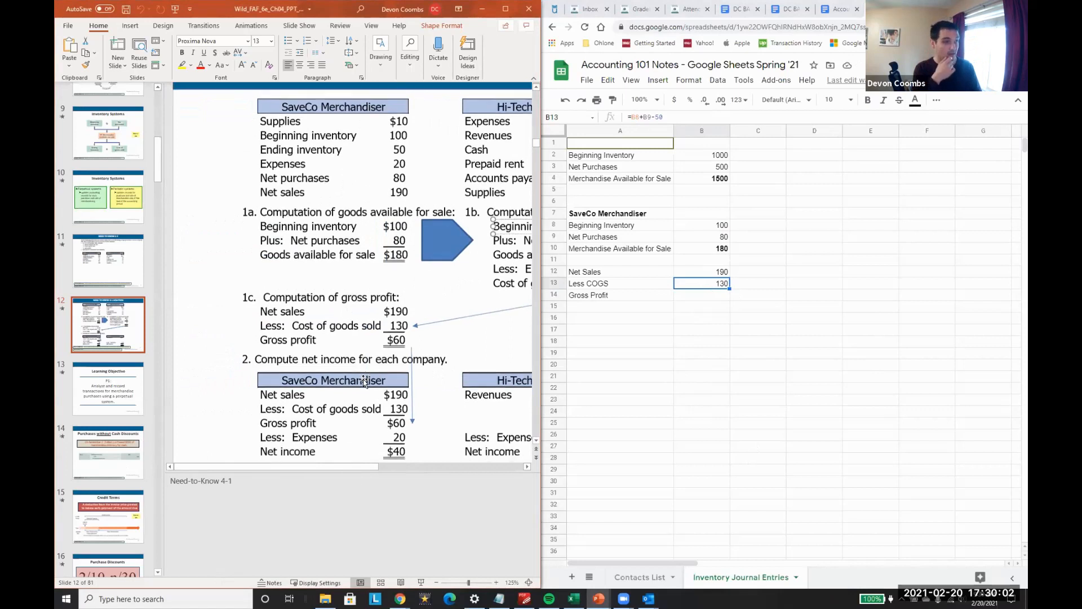
{"action": "left_click", "coordinate": [596, 299]}
{"action": "key", "text": "Right"}
{"action": "type", "text": "="}
{"action": "key", "text": "Up"}
{"action": "key", "text": "Up"}
{"action": "type", "text": "-"}
{"action": "key", "text": "Up"}
{"action": "key", "text": "Return"}
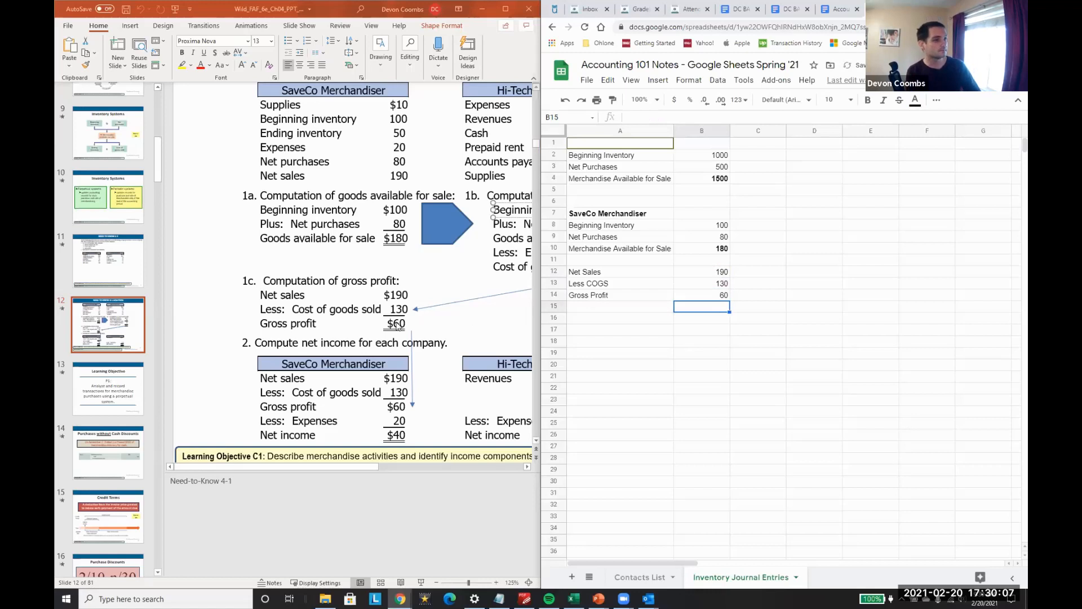
Step: Add an Expenses row below Gross Profit with the value 20 in B15
{"action": "scroll", "coordinate": [383, 350], "scroll_direction": "down", "scroll_amount": 1}
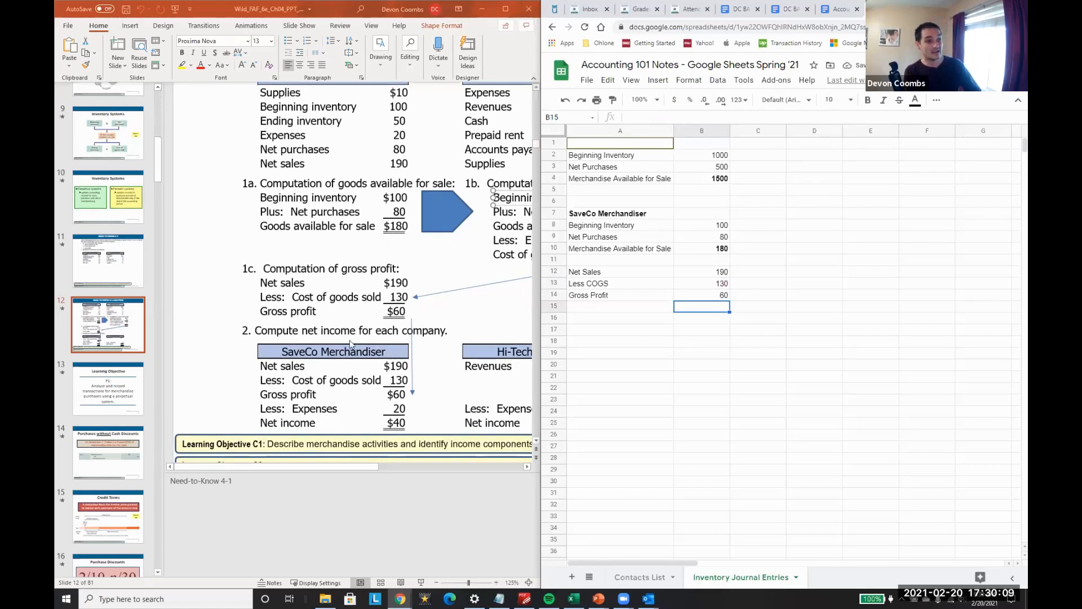
{"action": "key", "text": "Left"}
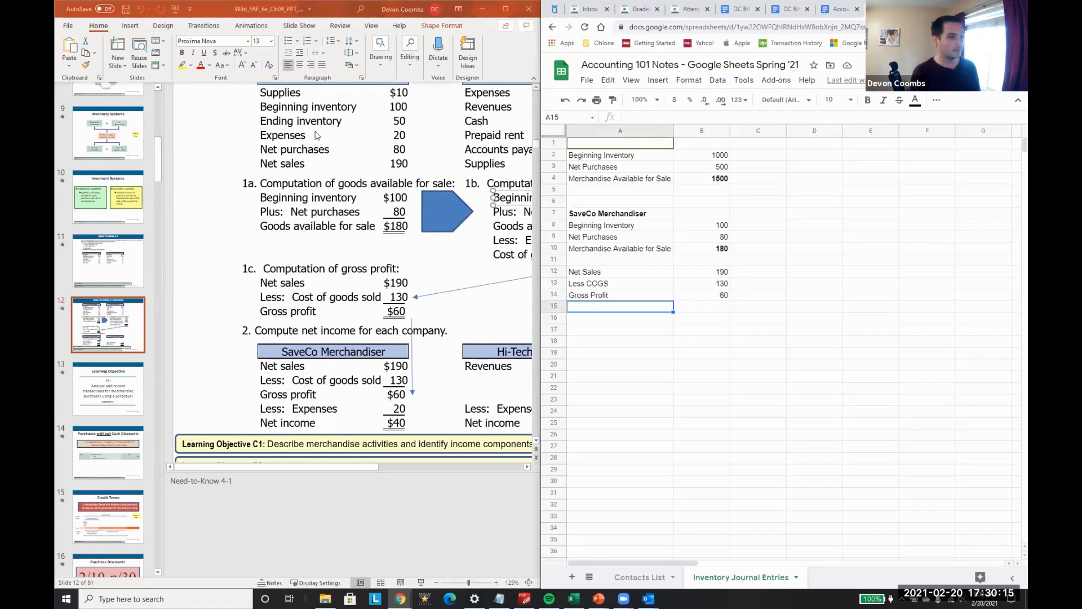
{"action": "key", "text": "Right"}
{"action": "type", "text": "20"}
{"action": "key", "text": "Return"}
{"action": "key", "text": "Up"}
{"action": "key", "text": "Left"}
{"action": "type", "text": "Expenses"}
{"action": "key", "text": "Return"}
Step: Add a Net Income row in A16 and calculate it in B16 as Gross Profit minus Expenses with =B14-B15
{"action": "key", "text": "Up"}
{"action": "key", "text": "Right"}
{"action": "key", "text": "Down"}
{"action": "key", "text": "Left"}
{"action": "type", "text": "Net Income"}
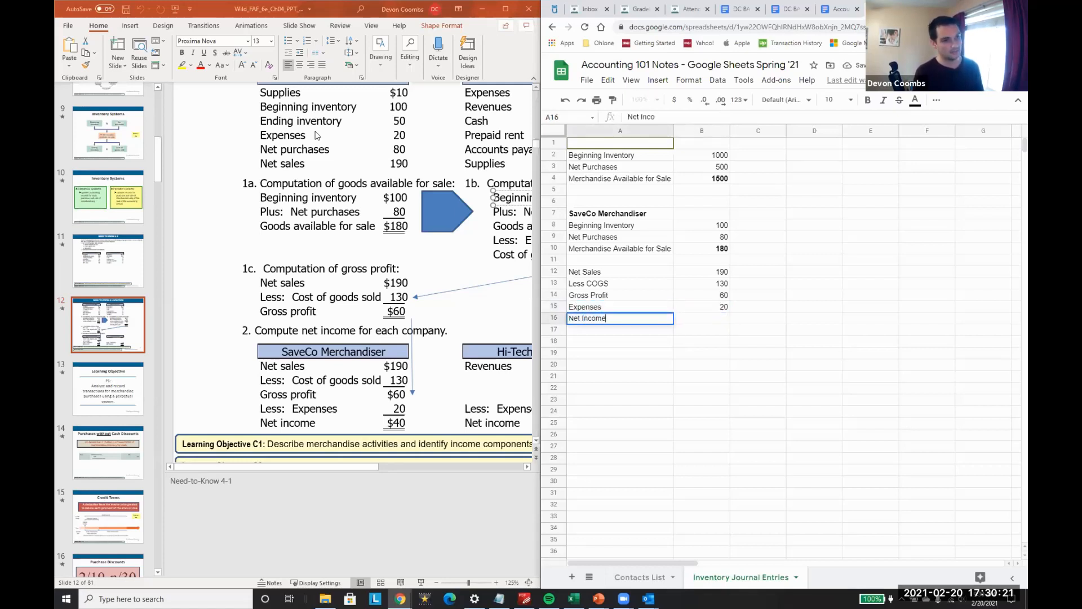
{"action": "key", "text": "Tab"}
{"action": "type", "text": "=B14-B15"}
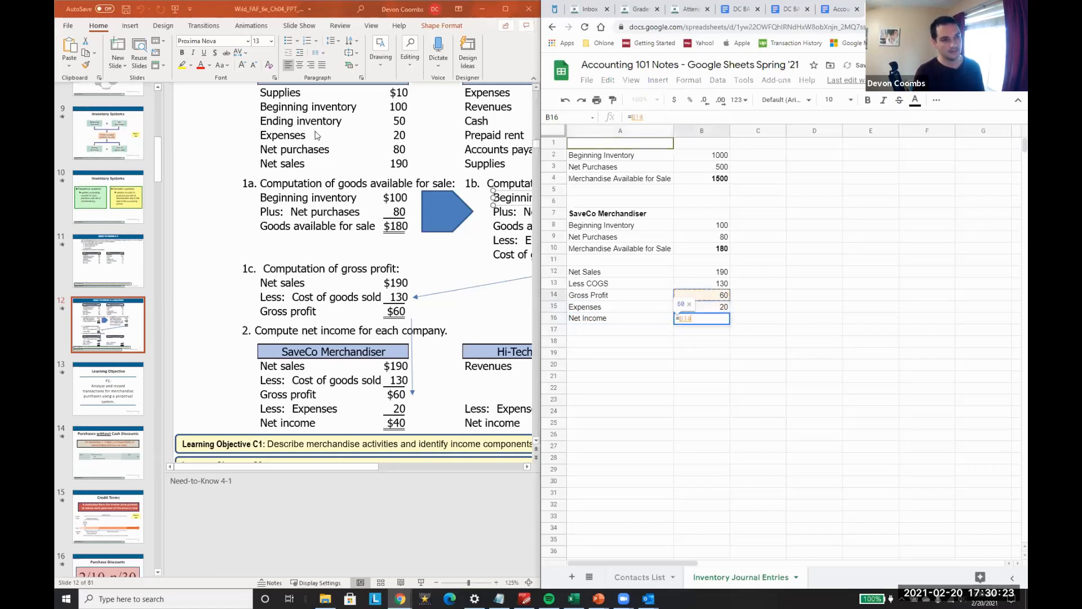
{"action": "key", "text": "Return"}
Step: Make the Gross Profit and Net Income labels and values in rows 14 and 16 bold
{"action": "key", "text": "Up"}
{"action": "key", "text": "ctrl+b"}
{"action": "key", "text": "Up"}
{"action": "key", "text": "Up"}
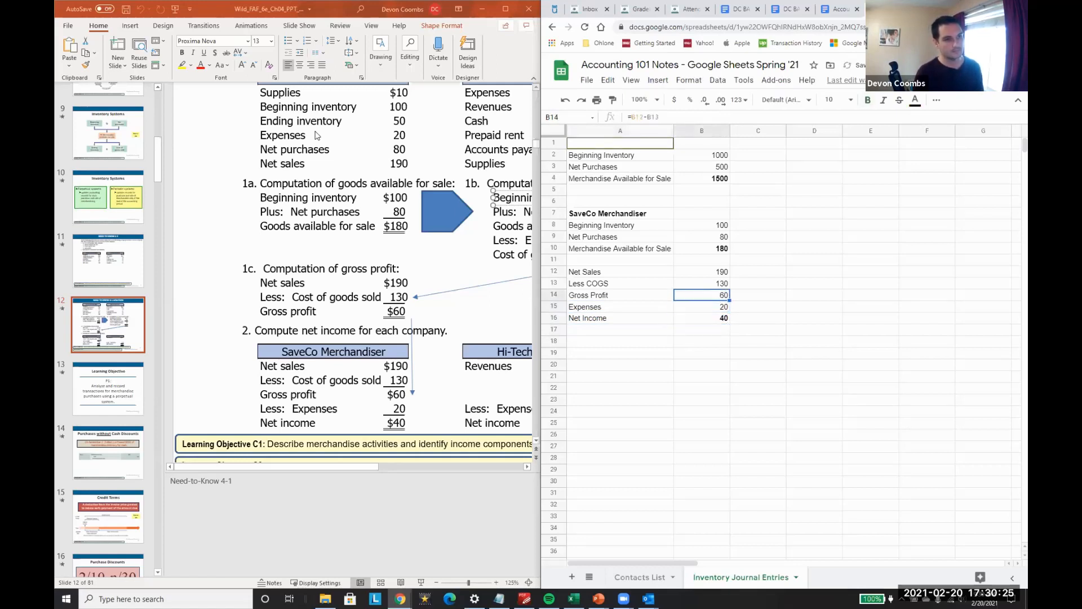
{"action": "key", "text": "ctrl+b"}
{"action": "key", "text": "Left"}
{"action": "key", "text": "ctrl+b"}
{"action": "key", "text": "Down"}
{"action": "key", "text": "Down"}
{"action": "key", "text": "ctrl+b"}
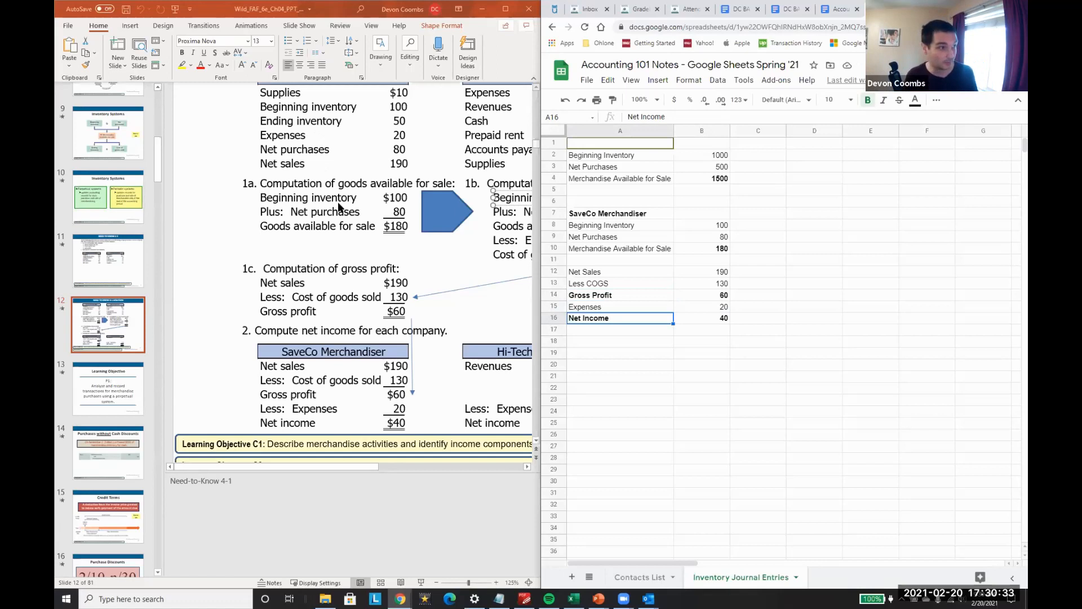
Step: Enter the bold heading SaveCo Merchandiser in A18 to begin a second block
{"action": "left_click", "coordinate": [615, 338]}
{"action": "type", "text": "S"}
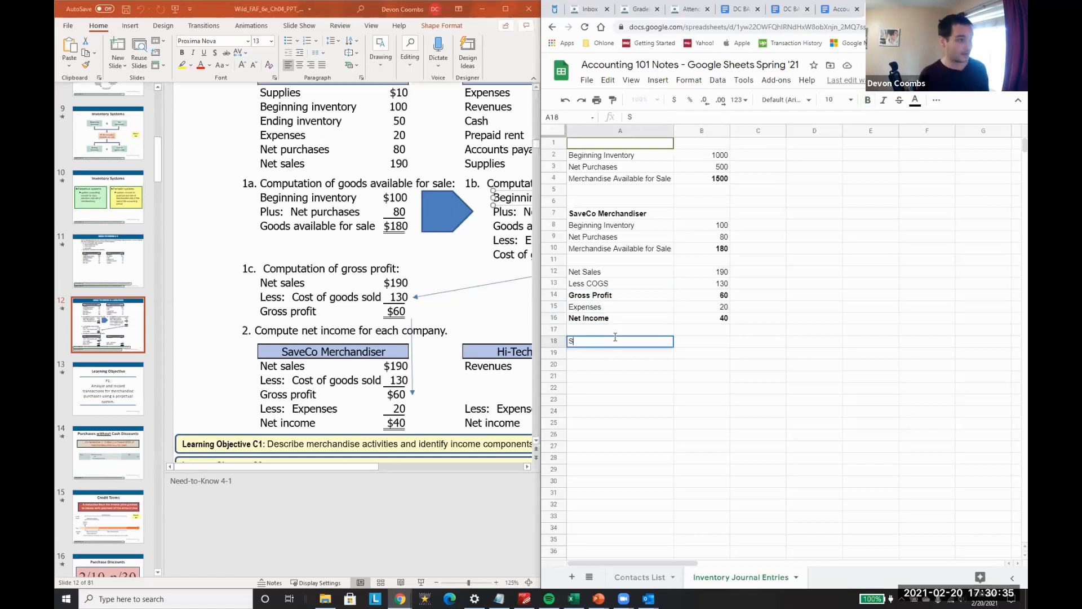
{"action": "key", "text": "ctrl+b"}
{"action": "type", "text": "SaveCo Merchandiser"}
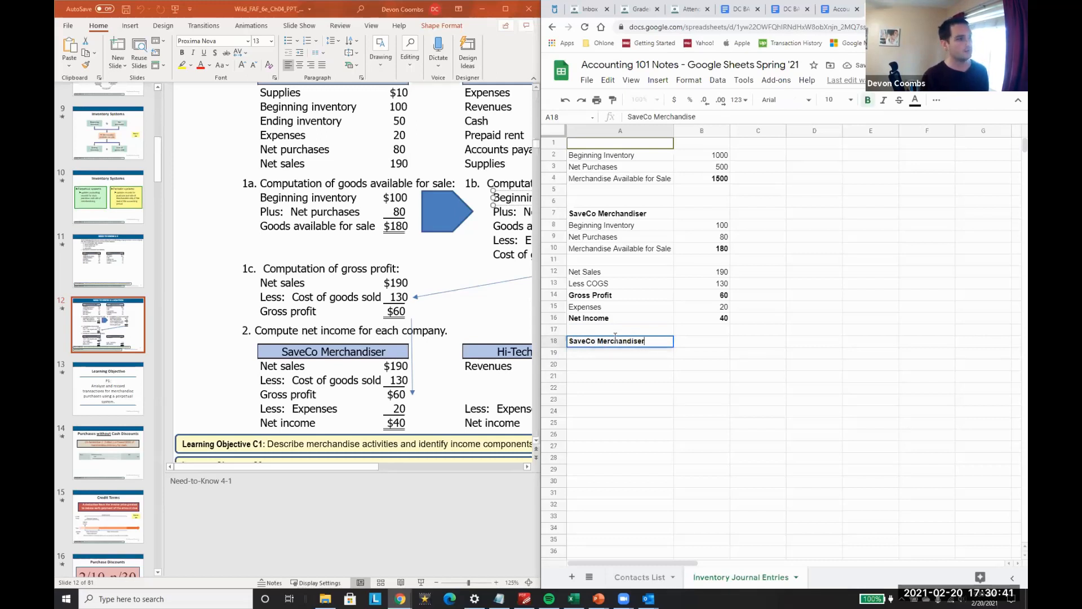
{"action": "key", "text": "Return"}
Step: List the labels Supplies, Beg Inventory and Ending Inventory in A19:A21, following the data on the solution slide
{"action": "type", "text": "Supplies"}
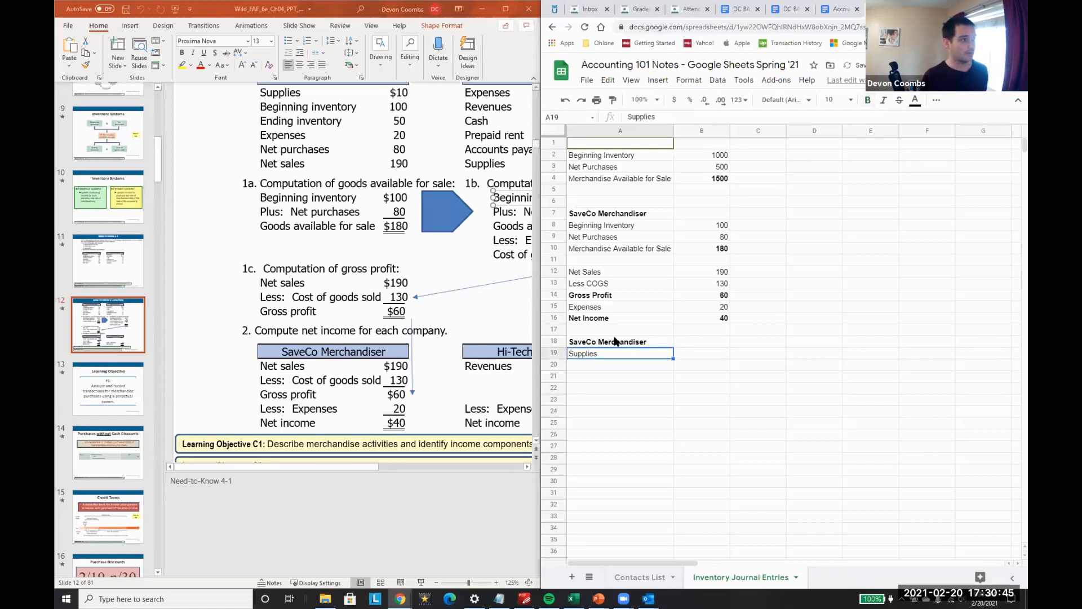
{"action": "scroll", "coordinate": [316, 145], "scroll_direction": "up", "scroll_amount": 1}
{"action": "key", "text": "Return"}
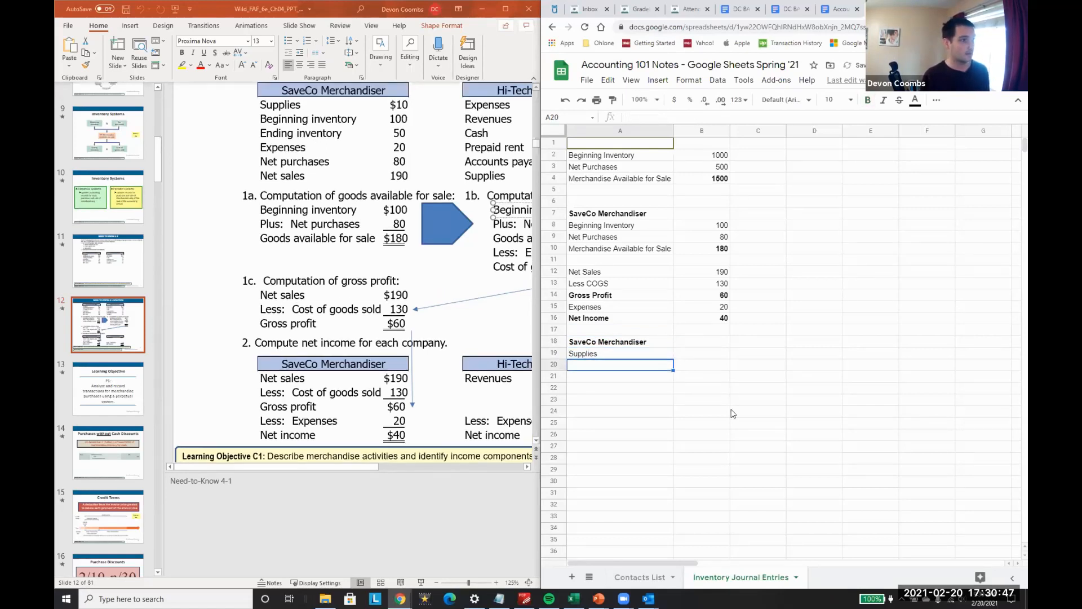
{"action": "type", "text": "Beg Inventory"}
{"action": "key", "text": "Return"}
{"action": "type", "text": "Ending Inventory"}
{"action": "key", "text": "Return"}
Step: Continue the label list with Expenses, Net Purchases and Net Sales in A22:A24
{"action": "type", "text": "Ex"}
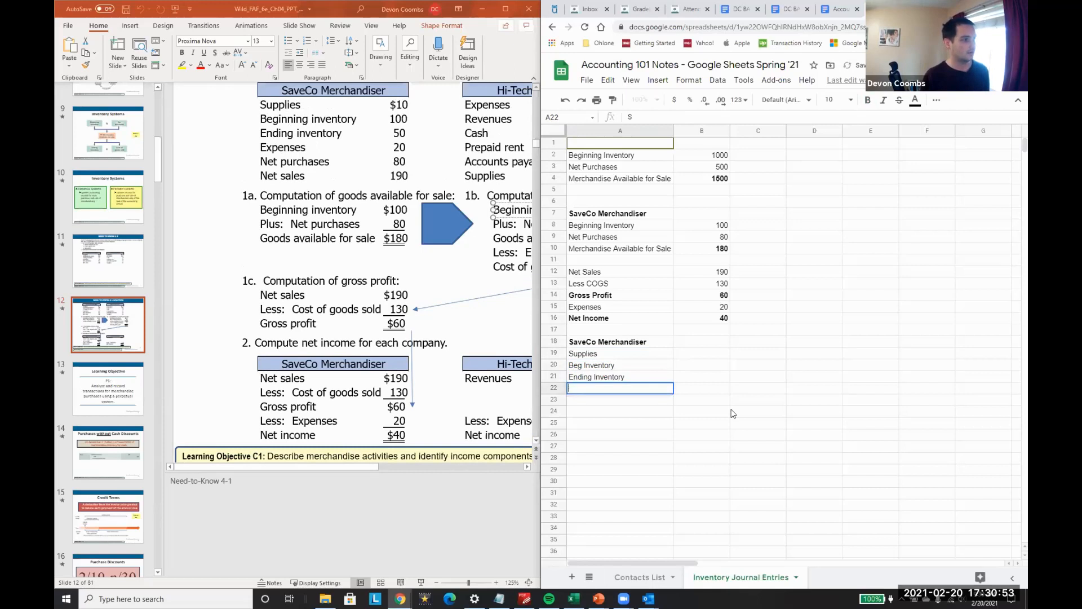
{"action": "type", "text": "penses"}
{"action": "key", "text": "Return"}
{"action": "type", "text": "Net Purchases"}
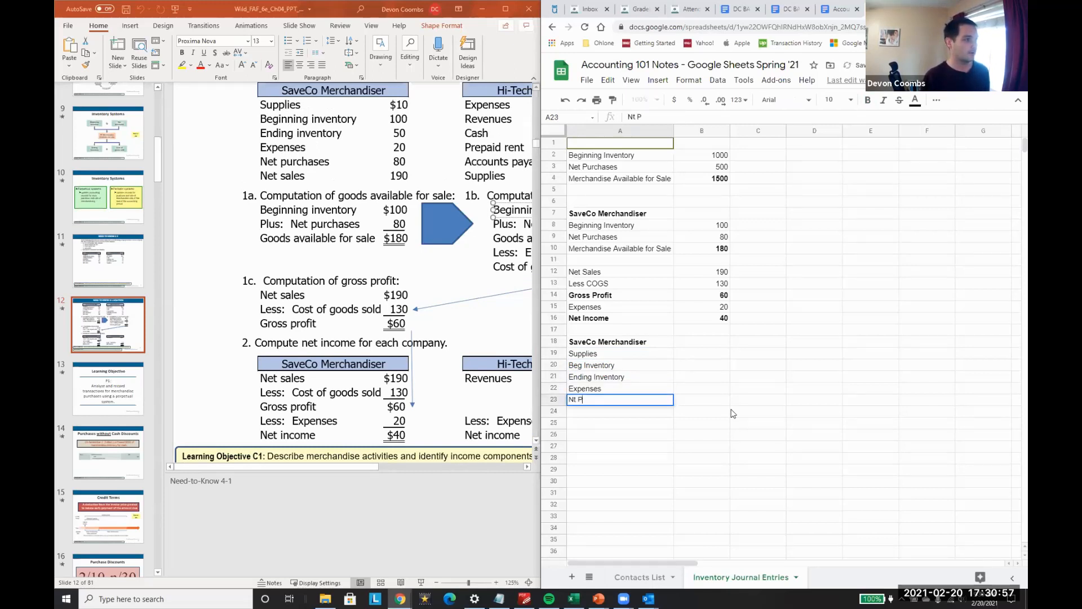
{"action": "key", "text": "Return"}
{"action": "type", "text": "Net Sales"}
{"action": "key", "text": "Return"}
Step: Enter the amounts 10, 100, 50, 20, 80 and 190 beside the labels in B19:B24
{"action": "key", "text": "Up"}
{"action": "key", "text": "Up"}
{"action": "key", "text": "Up"}
{"action": "key", "text": "Up"}
{"action": "key", "text": "Up"}
{"action": "key", "text": "Right"}
{"action": "key", "text": "Up"}
{"action": "type", "text": "10"}
{"action": "key", "text": "Return"}
{"action": "type", "text": "100"}
{"action": "key", "text": "Return"}
{"action": "type", "text": "50"}
{"action": "key", "text": "Return"}
{"action": "type", "text": "20"}
{"action": "key", "text": "Return"}
{"action": "type", "text": "80"}
{"action": "key", "text": "Return"}
{"action": "type", "text": "190"}
{"action": "key", "text": "Return"}
Step: Enter the label GAFS in A26, leaving a blank row below Net Sales
{"action": "key", "text": "Down"}
{"action": "key", "text": "Left"}
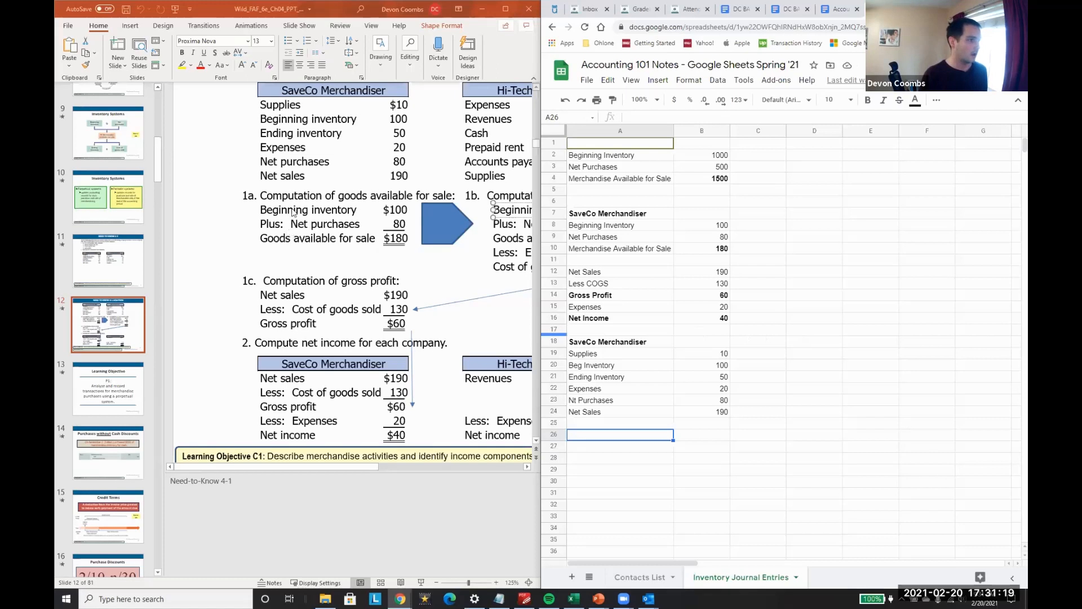
{"action": "type", "text": "GAFS"}
{"action": "key", "text": "Return"}
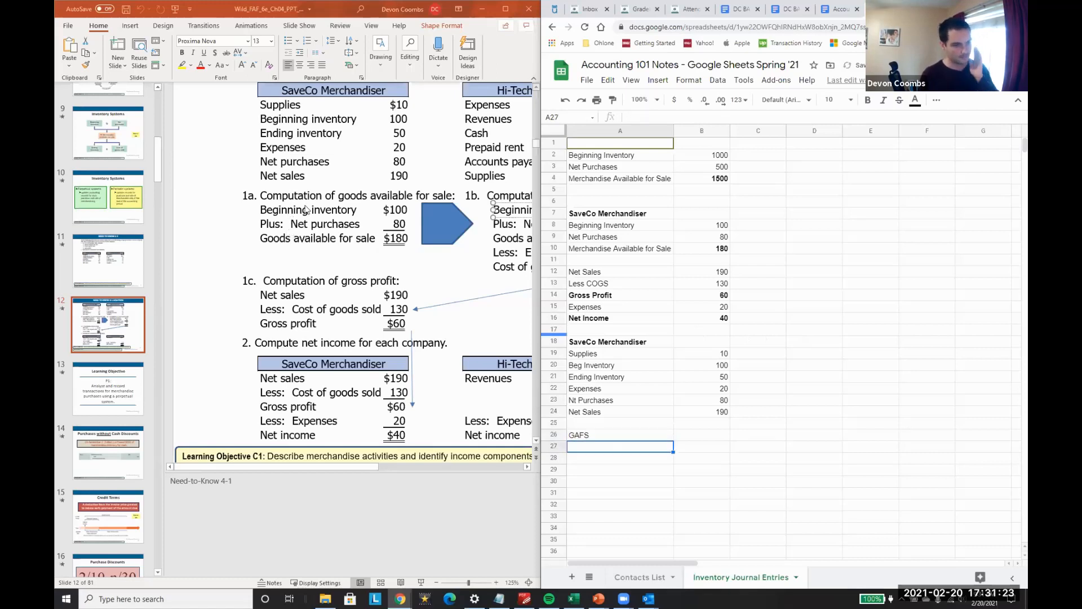
Step: Calculate goods available for sale in B27 as beginning inventory plus net purchases with =B20+B23
{"action": "key", "text": "Right"}
{"action": "type", "text": "="}
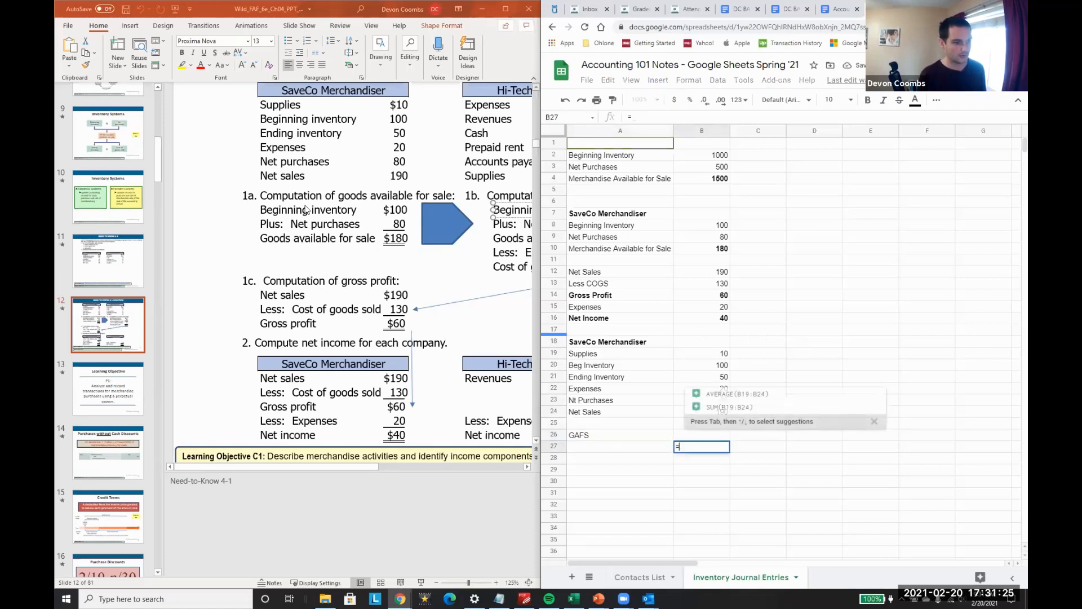
{"action": "key", "text": "Up"}
{"action": "key", "text": "Up"}
{"action": "key", "text": "Up"}
{"action": "key", "text": "Up"}
{"action": "key", "text": "Up"}
{"action": "key", "text": "Up"}
{"action": "key", "text": "Up"}
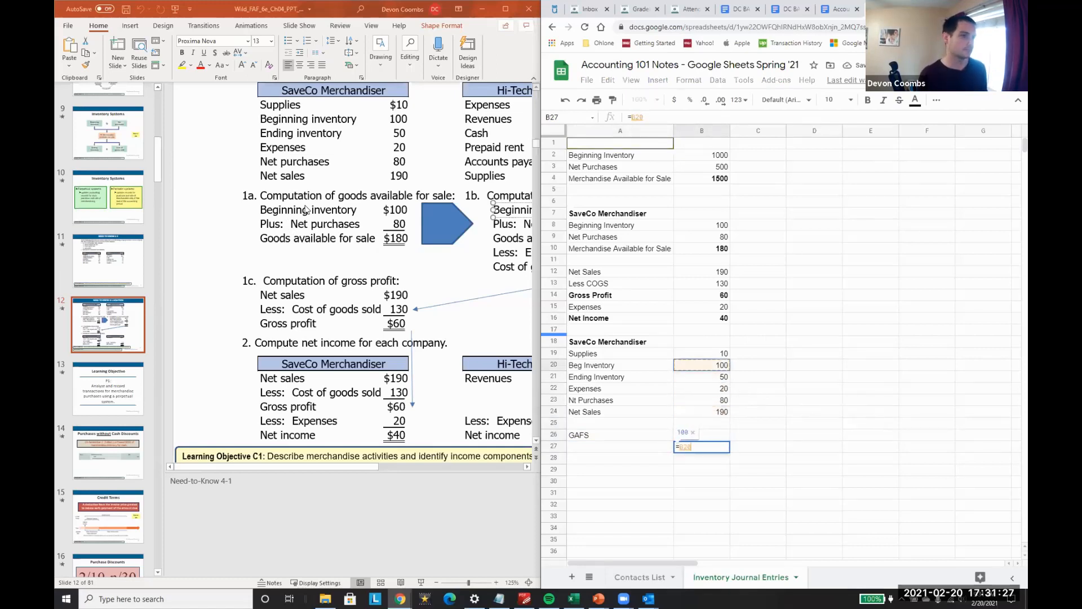
{"action": "type", "text": "+"}
Step: Correct the misspelled label in A23 to Net Purchases
{"action": "key", "text": "Up"}
{"action": "key", "text": "Up"}
{"action": "key", "text": "Up"}
{"action": "key", "text": "Up"}
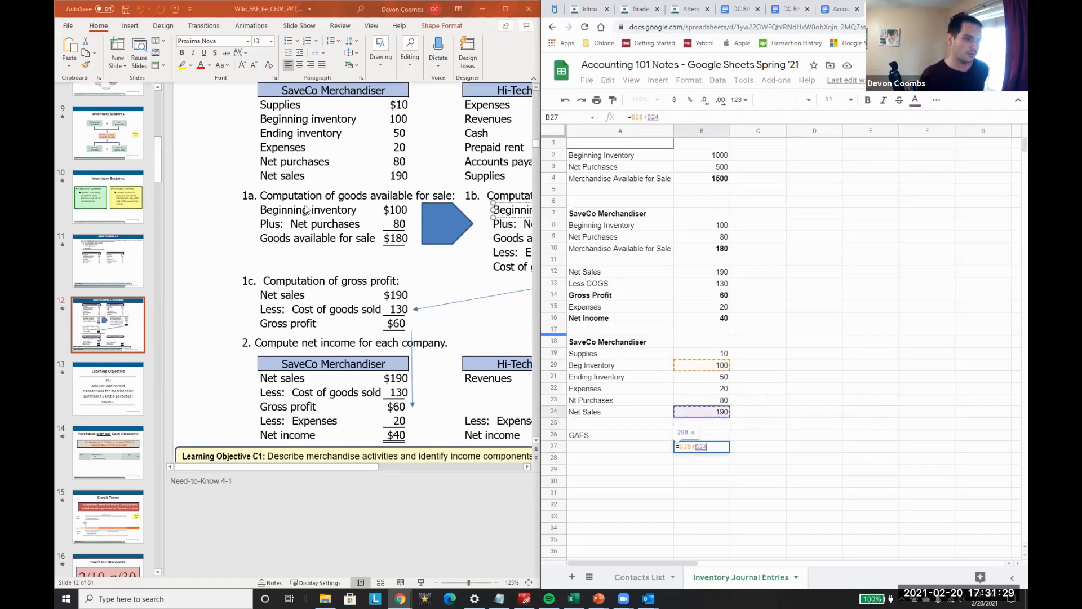
{"action": "key", "text": "Return"}
{"action": "key", "text": "Up"}
{"action": "key", "text": "Up"}
{"action": "key", "text": "Up"}
{"action": "key", "text": "Up"}
{"action": "key", "text": "Up"}
{"action": "key", "text": "F2"}
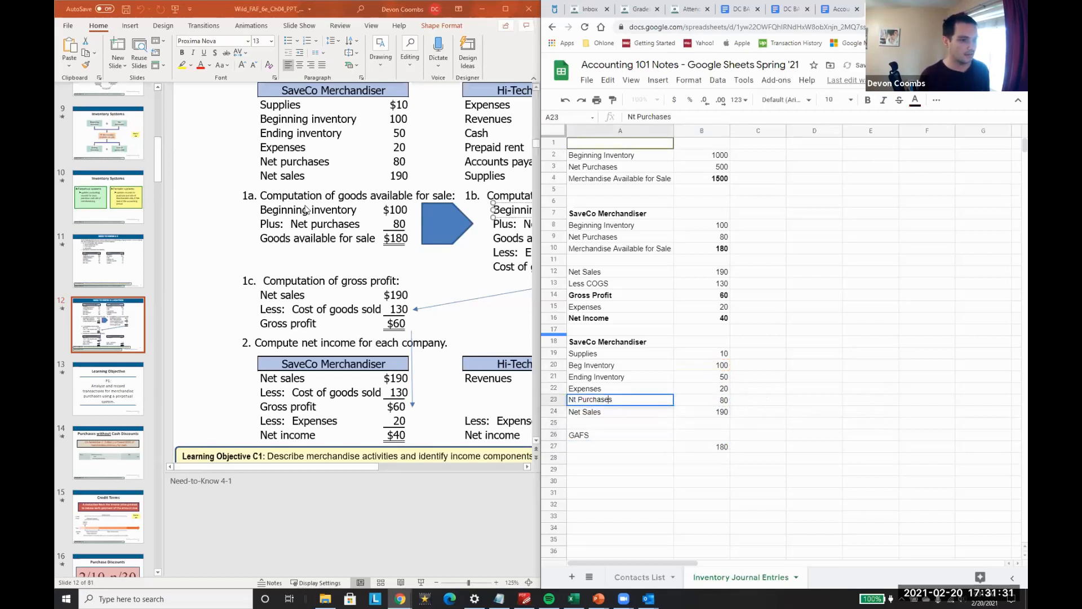
{"action": "key", "text": "Left"}
{"action": "key", "text": "Left"}
{"action": "type", "text": "e"}
{"action": "key", "text": "Return"}
Step: Enter the label COGS in A27, directly below GAFS
{"action": "key", "text": "Down"}
{"action": "key", "text": "Down"}
{"action": "key", "text": "Down"}
{"action": "type", "text": "Gross Prop"}
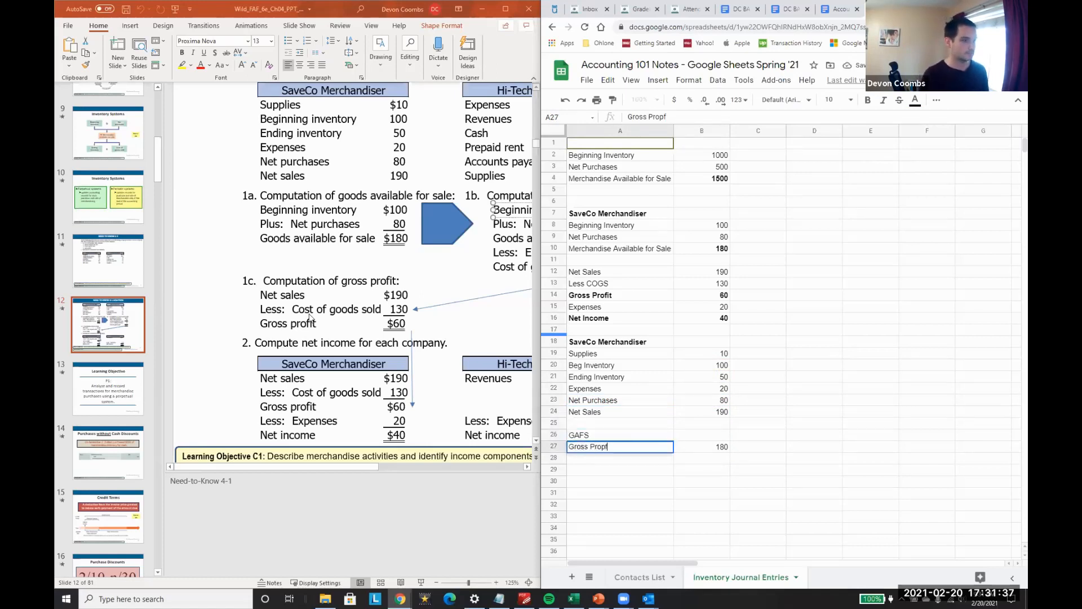
{"action": "key", "text": "BackSpace"}
{"action": "key", "text": "BackSpace"}
{"action": "key", "text": "BackSpace"}
{"action": "key", "text": "BackSpace"}
{"action": "key", "text": "BackSpace"}
{"action": "key", "text": "BackSpace"}
{"action": "key", "text": "BackSpace"}
{"action": "key", "text": "BackSpace"}
{"action": "key", "text": "BackSpace"}
{"action": "key", "text": "BackSpace"}
{"action": "type", "text": "COGS"}
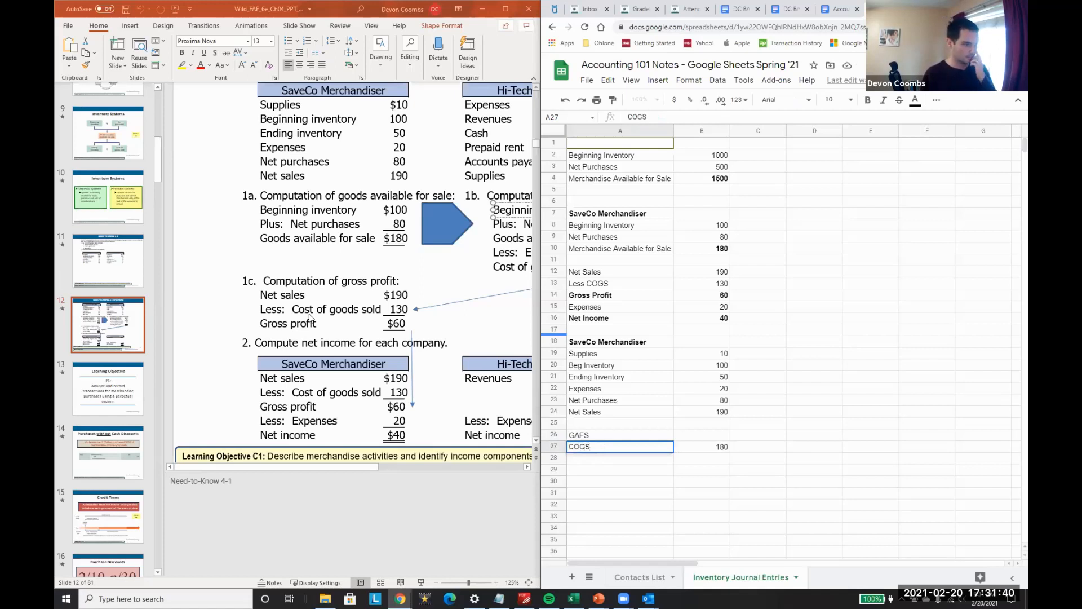
{"action": "key", "text": "Tab"}
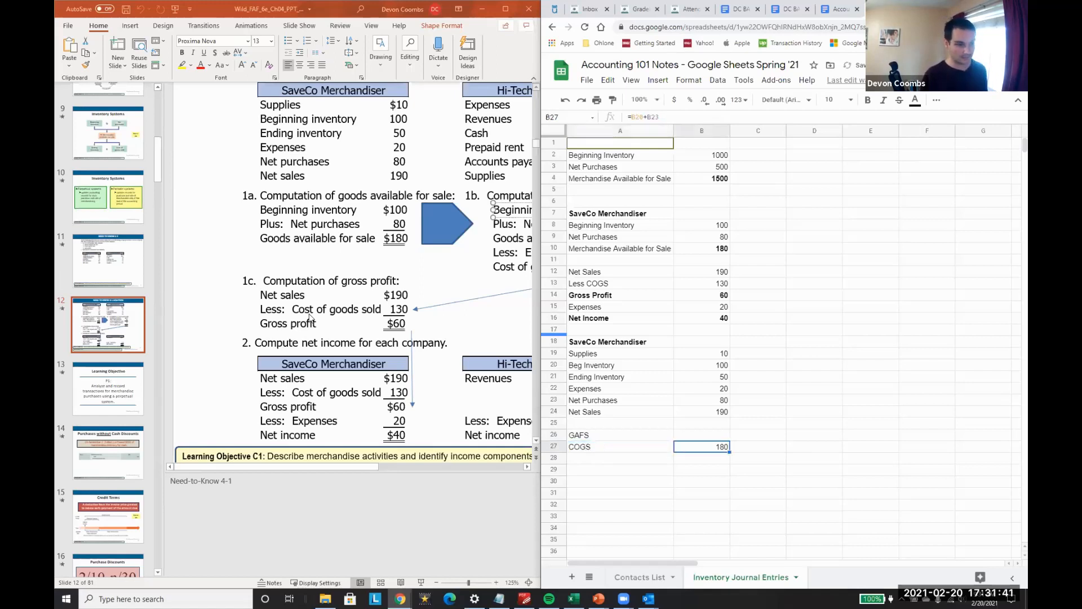
Step: Move the COGS label from A27 down to A28
{"action": "key", "text": "Left"}
{"action": "key", "text": "ctrl+x"}
{"action": "key", "text": "Down"}
{"action": "key", "text": "ctrl+v"}
{"action": "key", "text": "Up"}
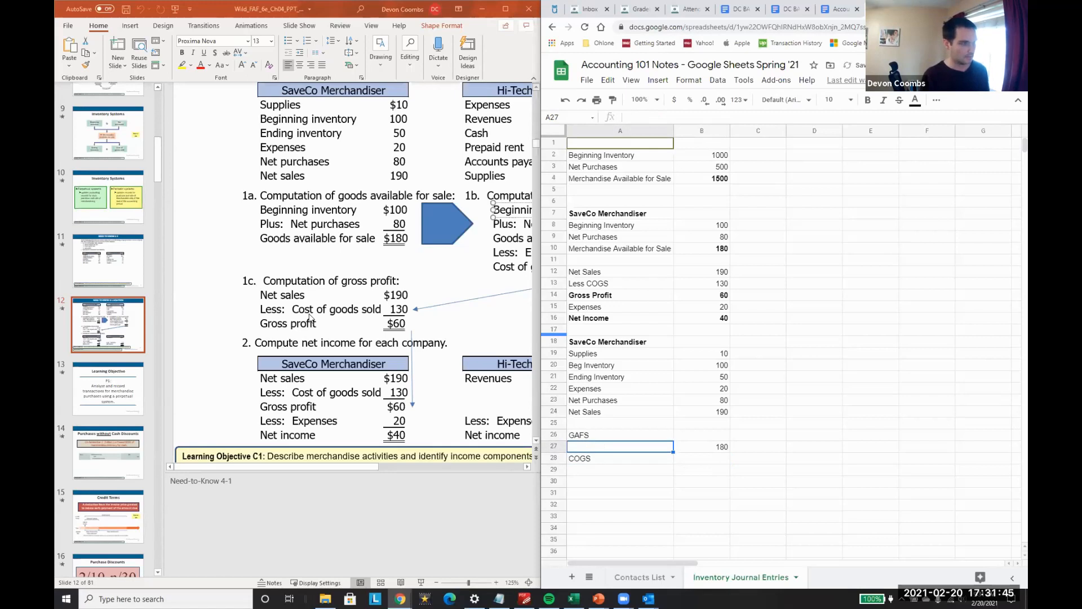
{"action": "type", "text": "GA"}
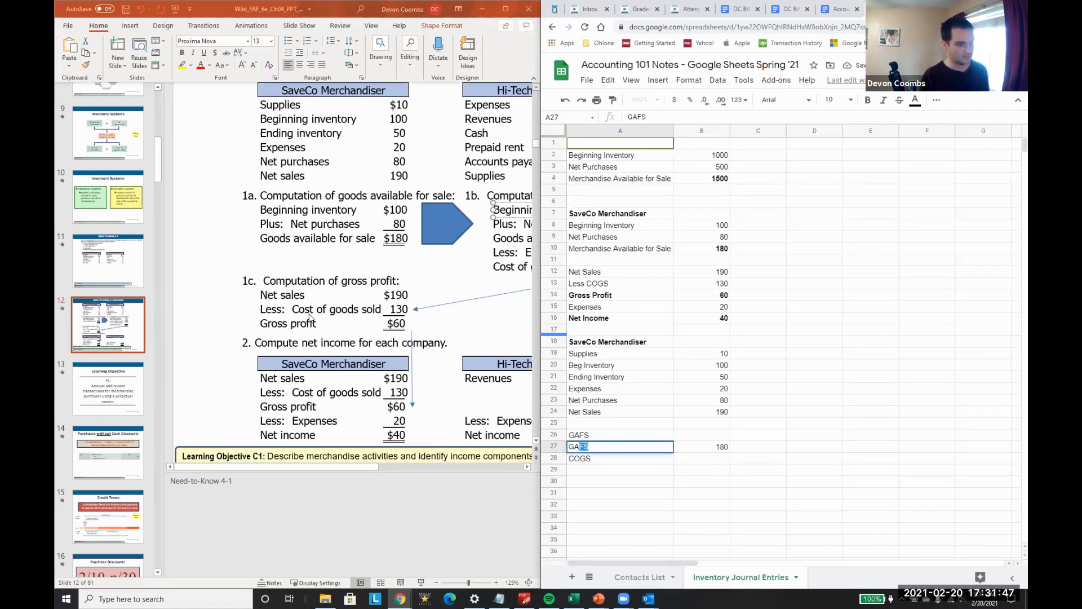
{"action": "key", "text": "Escape"}
Step: Move the goods available for sale formula from B27 up to B26, beside the GAFS label
{"action": "key", "text": "Right"}
{"action": "key", "text": "ctrl+x"}
{"action": "key", "text": "Up"}
{"action": "key", "text": "ctrl+v"}
Step: Move the COGS label from A28 back up to A27
{"action": "key", "text": "Down"}
{"action": "key", "text": "Down"}
{"action": "key", "text": "Left"}
{"action": "key", "text": "ctrl+x"}
{"action": "key", "text": "Up"}
{"action": "key", "text": "ctrl+v"}
Step: Calculate COGS in B27 as goods available for sale minus ending inventory with =B26-B21
{"action": "key", "text": "Right"}
{"action": "type", "text": "="}
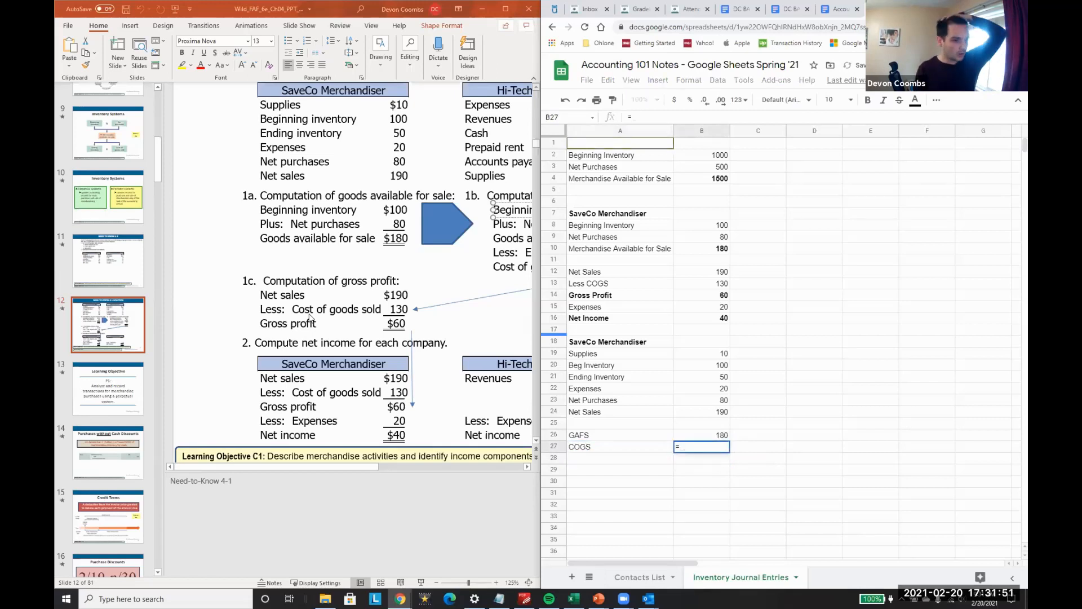
{"action": "key", "text": "Up"}
{"action": "key", "text": "Up"}
{"action": "key", "text": "Up"}
{"action": "key", "text": "Up"}
{"action": "key", "text": "Up"}
{"action": "key", "text": "Up"}
{"action": "key", "text": "Up"}
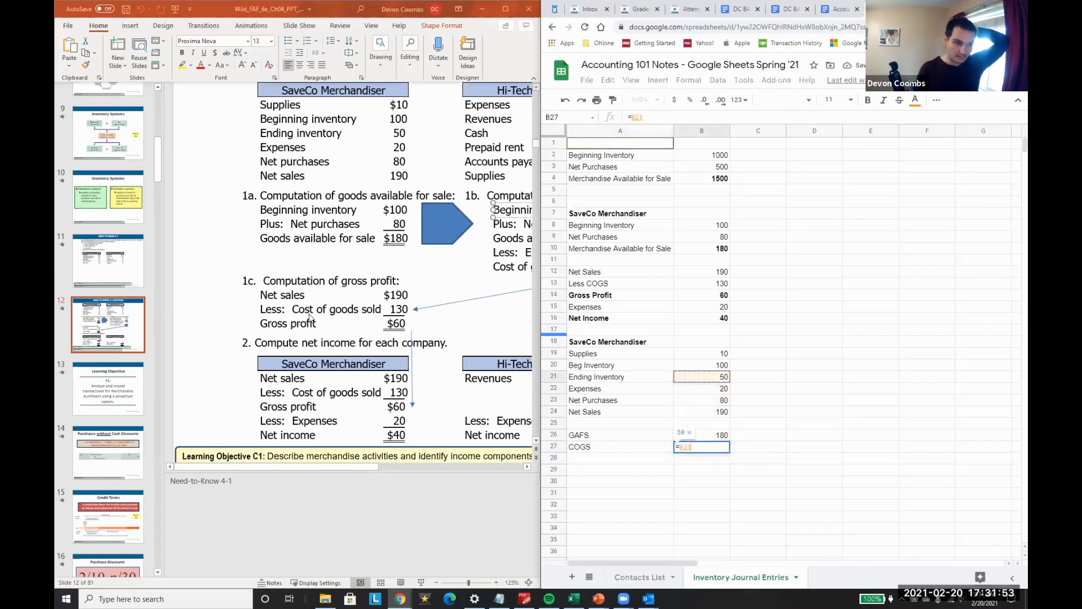
{"action": "key", "text": "Up"}
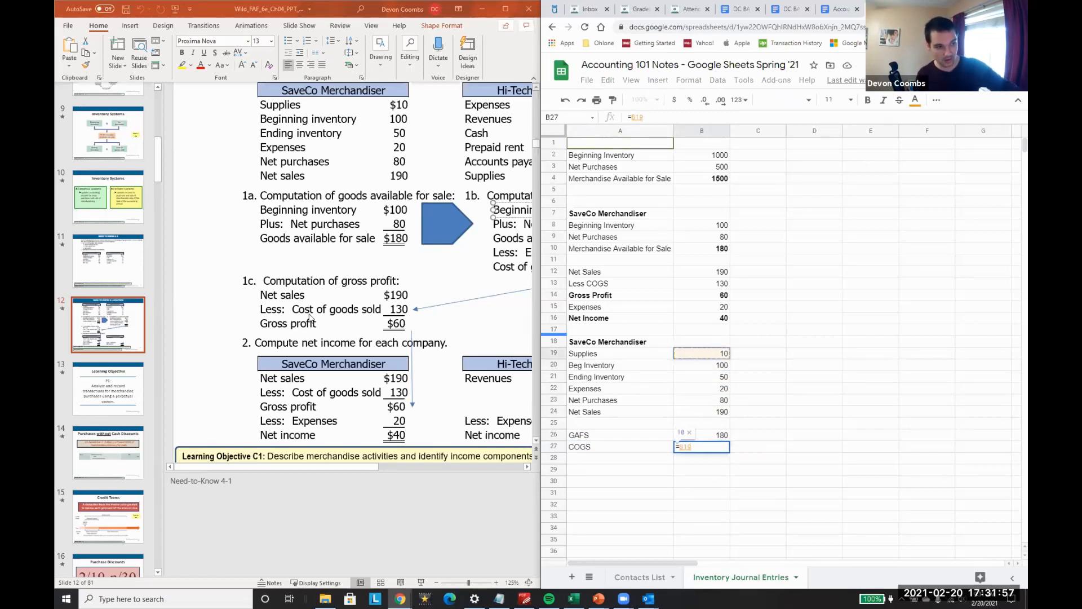
{"action": "key", "text": "Down"}
{"action": "key", "text": "Down"}
{"action": "key", "text": "Down"}
{"action": "key", "text": "Down"}
{"action": "key", "text": "Down"}
{"action": "key", "text": "Down"}
{"action": "key", "text": "Down"}
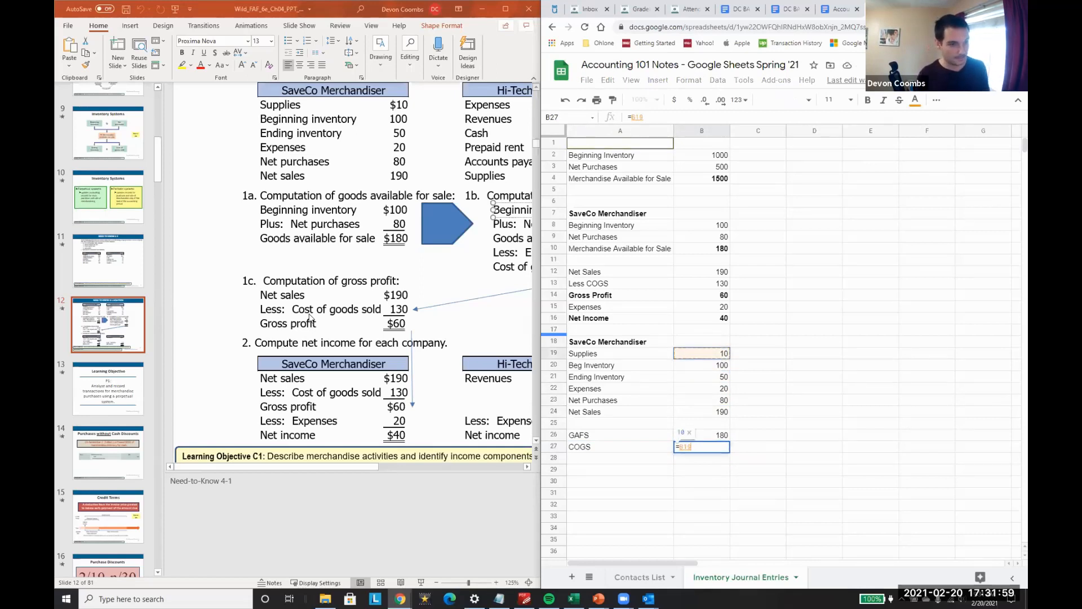
{"action": "type", "text": "-"}
{"action": "key", "text": "Up"}
{"action": "key", "text": "Up"}
{"action": "key", "text": "Up"}
{"action": "key", "text": "Up"}
{"action": "key", "text": "Up"}
{"action": "key", "text": "Up"}
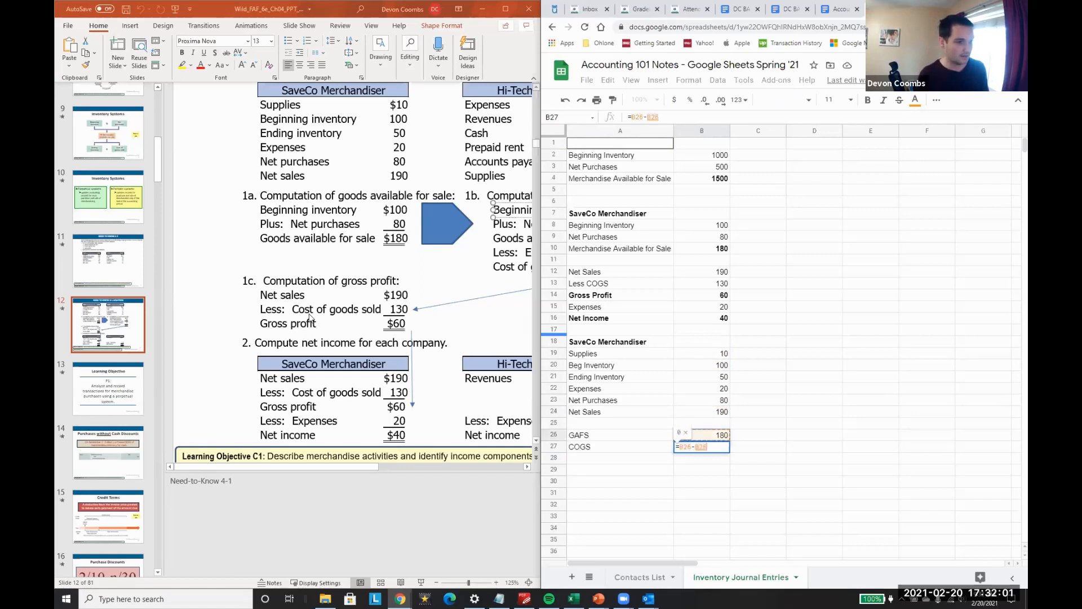
{"action": "key", "text": "Return"}
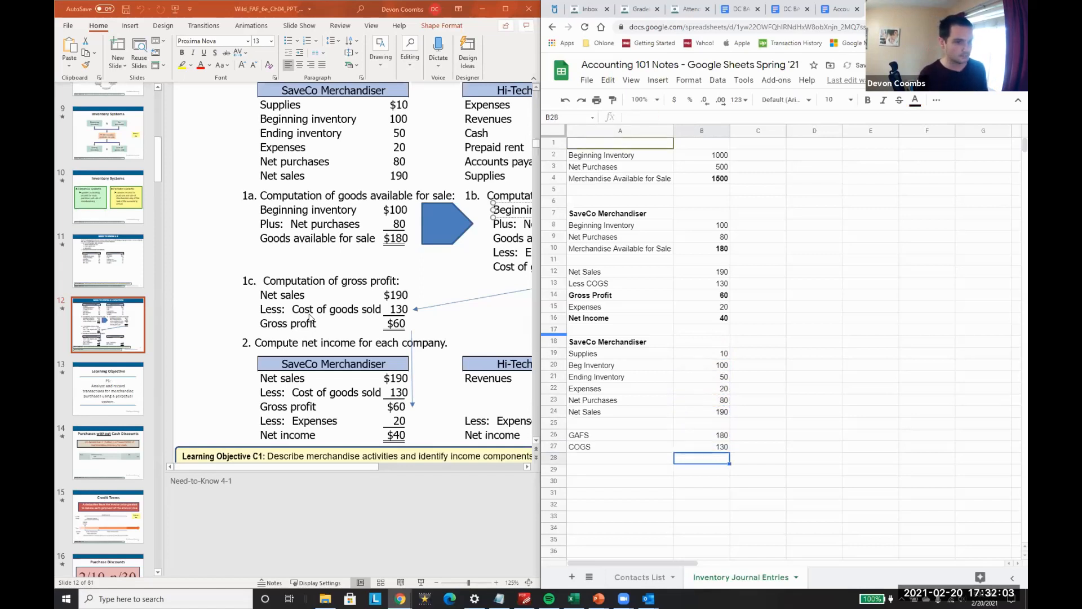
Step: Make the GAFS and COGS labels in A26 and A27 bold
{"action": "key", "text": "Up"}
{"action": "key", "text": "Left"}
{"action": "key", "text": "Up"}
{"action": "key", "text": "ctrl+b"}
{"action": "key", "text": "Down"}
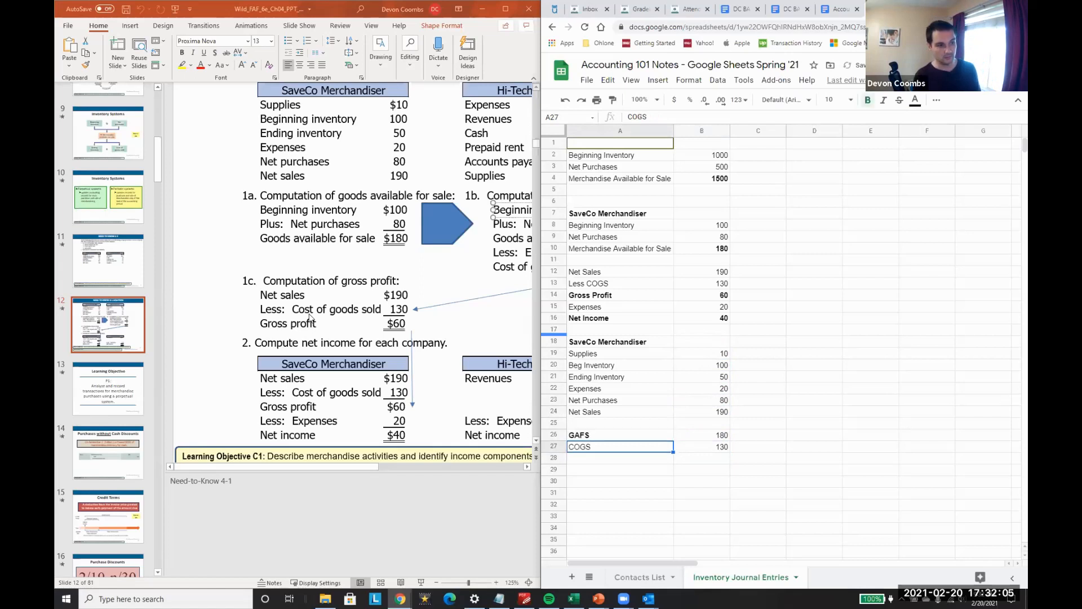
{"action": "key", "text": "ctrl+b"}
{"action": "key", "text": "Right"}
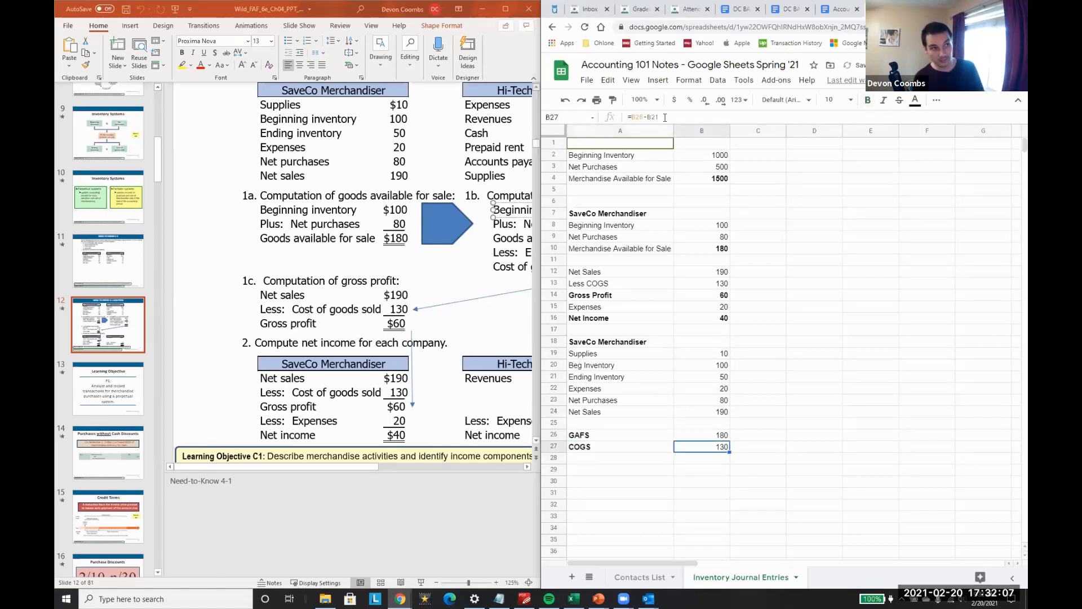
Step: Add a Net Income row in A28 and calculate it in B28 as COGS minus Expenses with =B27-B22
{"action": "key", "text": "Left"}
{"action": "key", "text": "Down"}
{"action": "type", "text": "Net Income"}
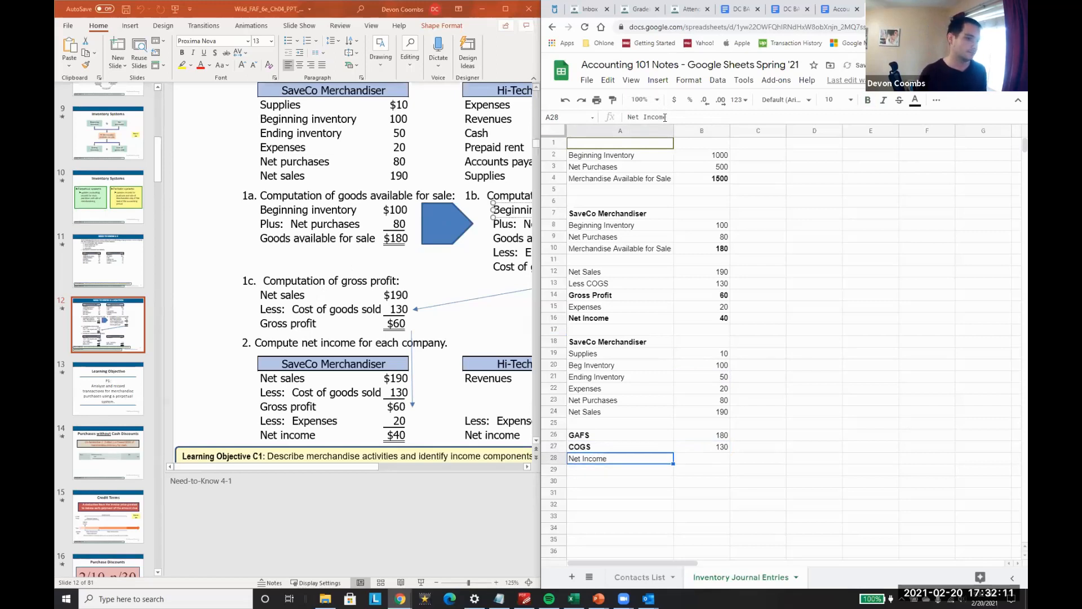
{"action": "key", "text": "Tab"}
{"action": "type", "text": "=B27-"}
{"action": "key", "text": "Up"}
{"action": "key", "text": "Up"}
{"action": "key", "text": "Up"}
{"action": "key", "text": "Up"}
{"action": "key", "text": "Up"}
{"action": "key", "text": "Return"}
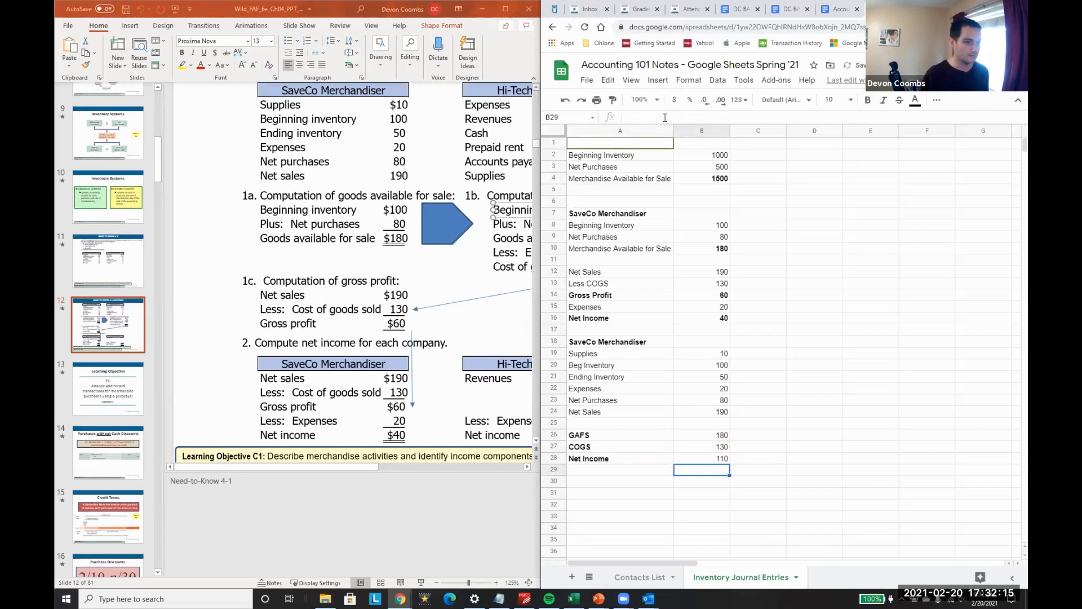
Step: Relabel A28 as Gross Profit and calculate B28 as goods available for sale minus COGS with =B26-B27
{"action": "key", "text": "Up"}
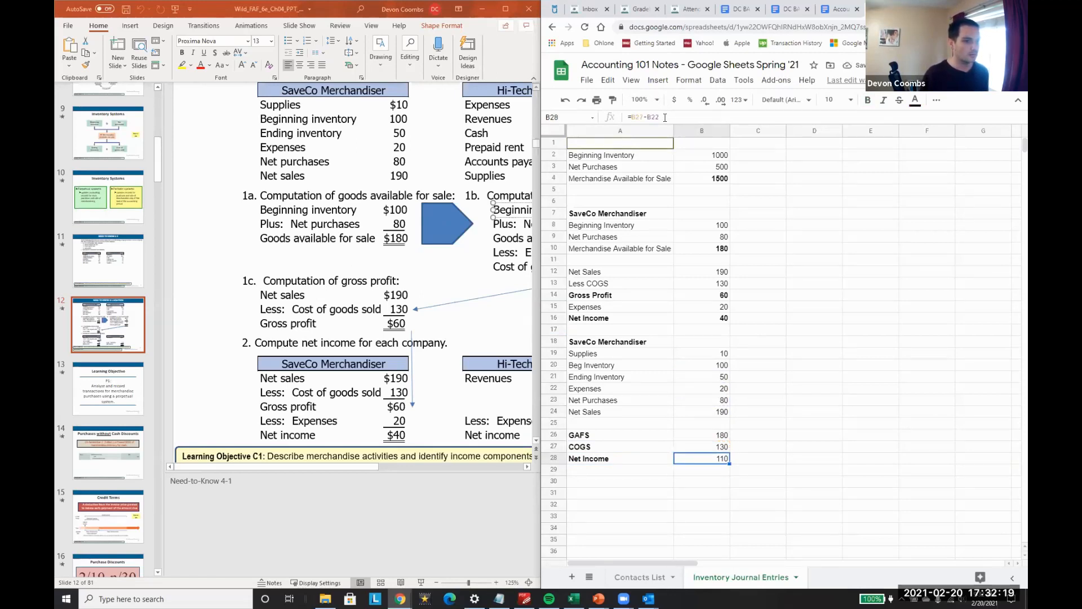
{"action": "key", "text": "Left"}
{"action": "key", "text": "shift+Right"}
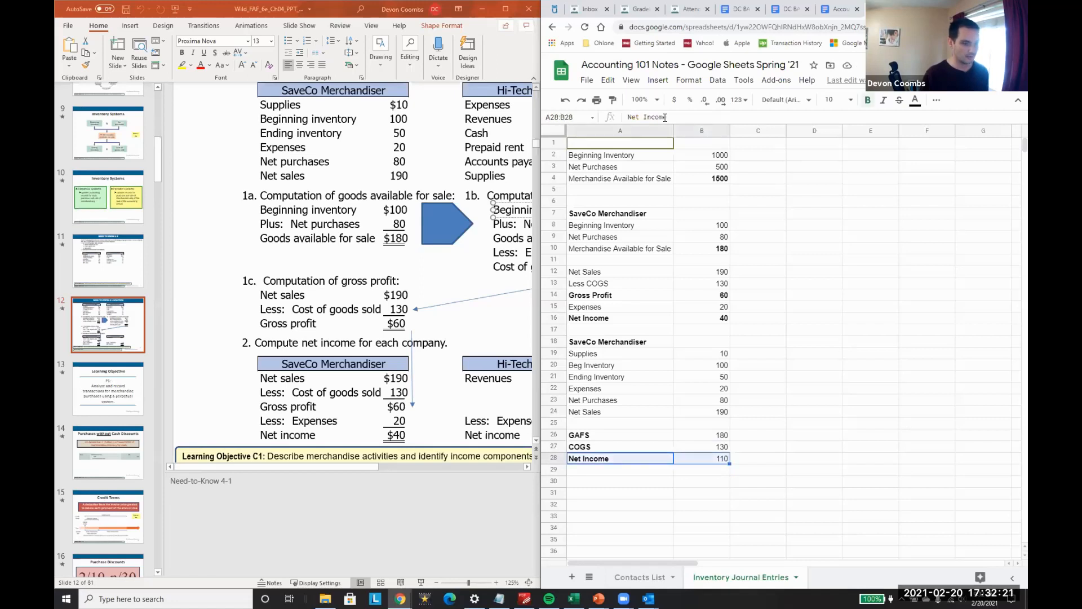
{"action": "type", "text": "Gross "}
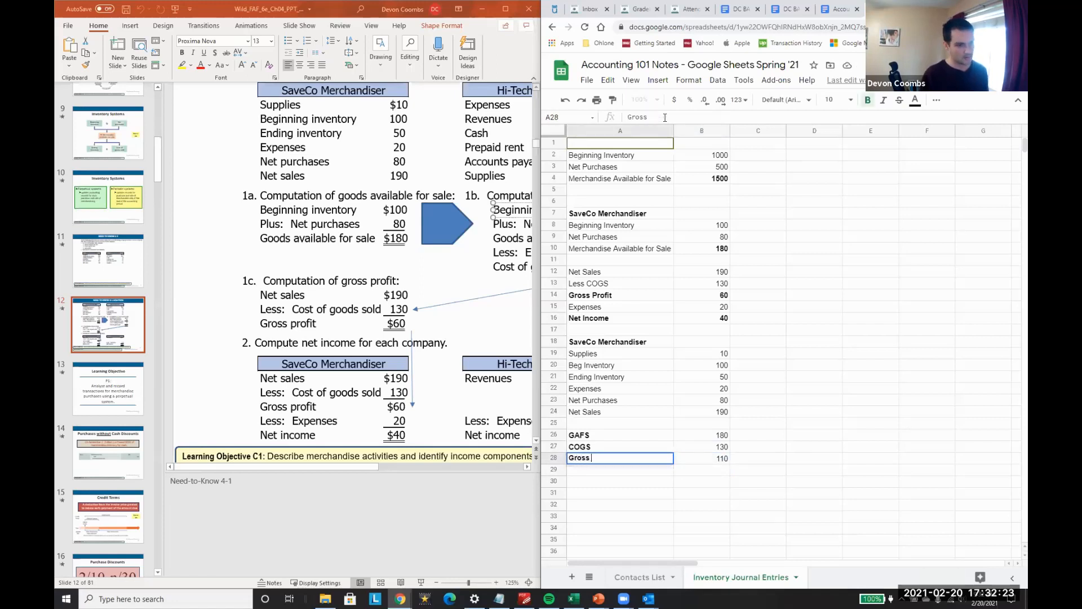
{"action": "type", "text": "Profit"}
{"action": "key", "text": "Tab"}
{"action": "type", "text": "=B26"}
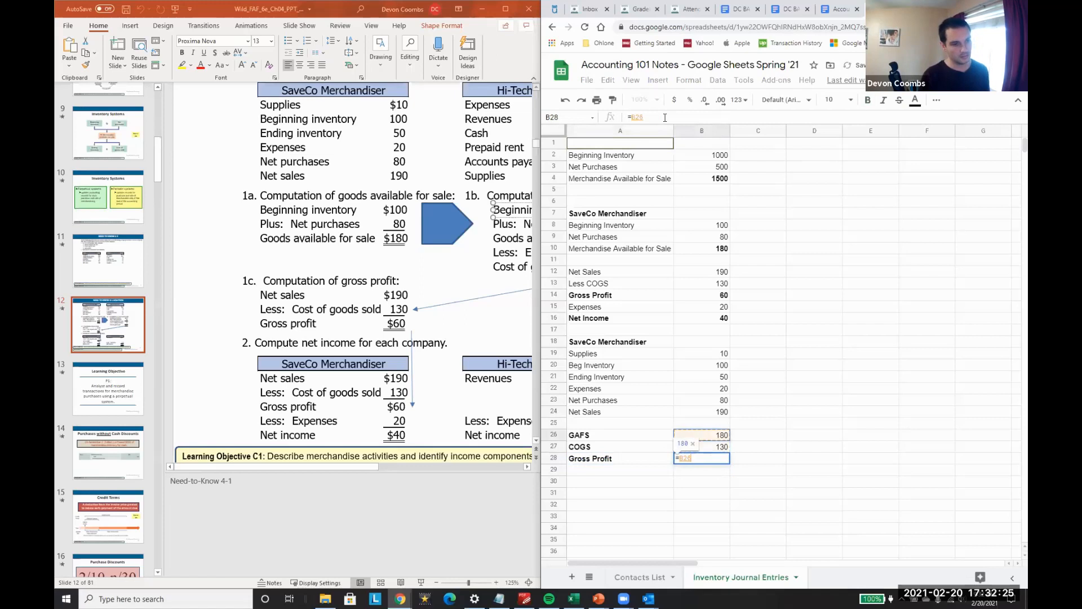
{"action": "type", "text": "-B27"}
{"action": "key", "text": "Return"}
Step: Add a bold Net Income label in A29 below Gross Profit
{"action": "type", "text": "Net Income"}
{"action": "key", "text": "ctrl+b"}
{"action": "key", "text": "Tab"}
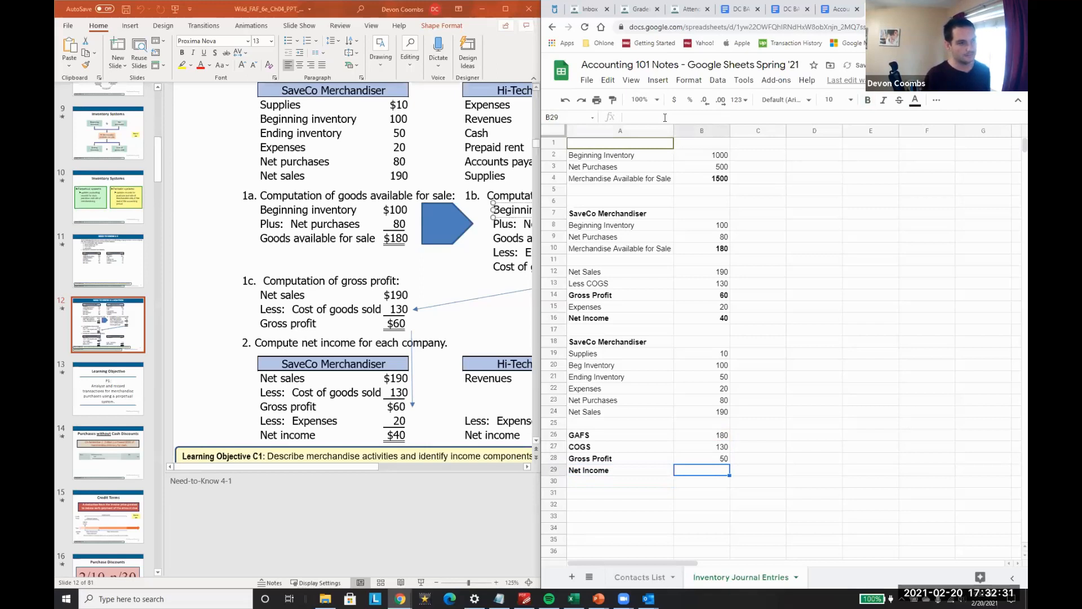
Step: Review the formulas behind Gross Profit in B28, COGS in B27 and GAFS in B26
{"action": "key", "text": "Up"}
{"action": "key", "text": "Up"}
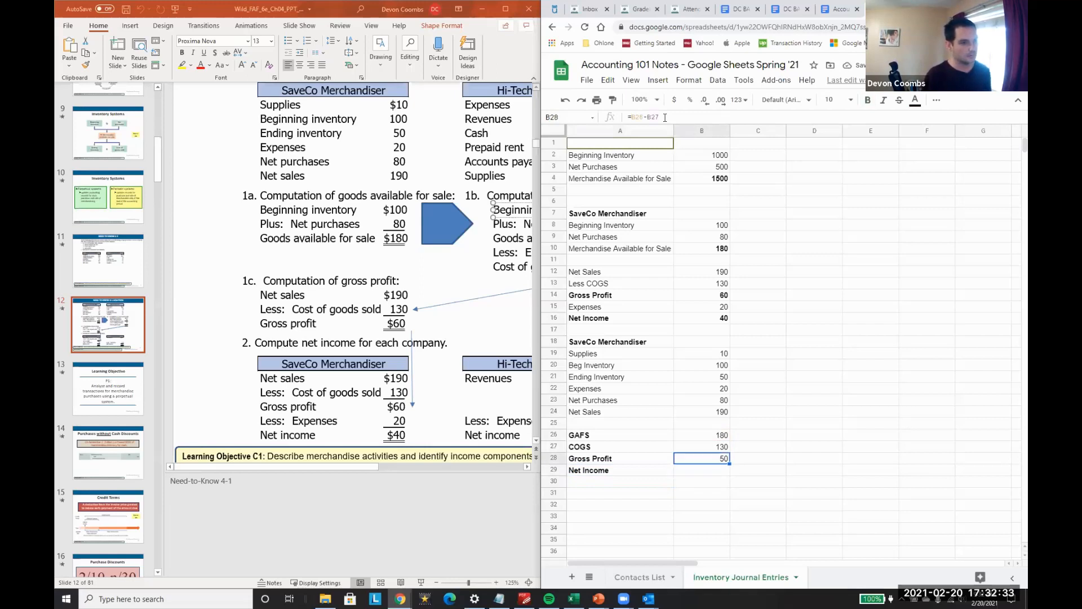
{"action": "type", "text": "=B26-B21"}
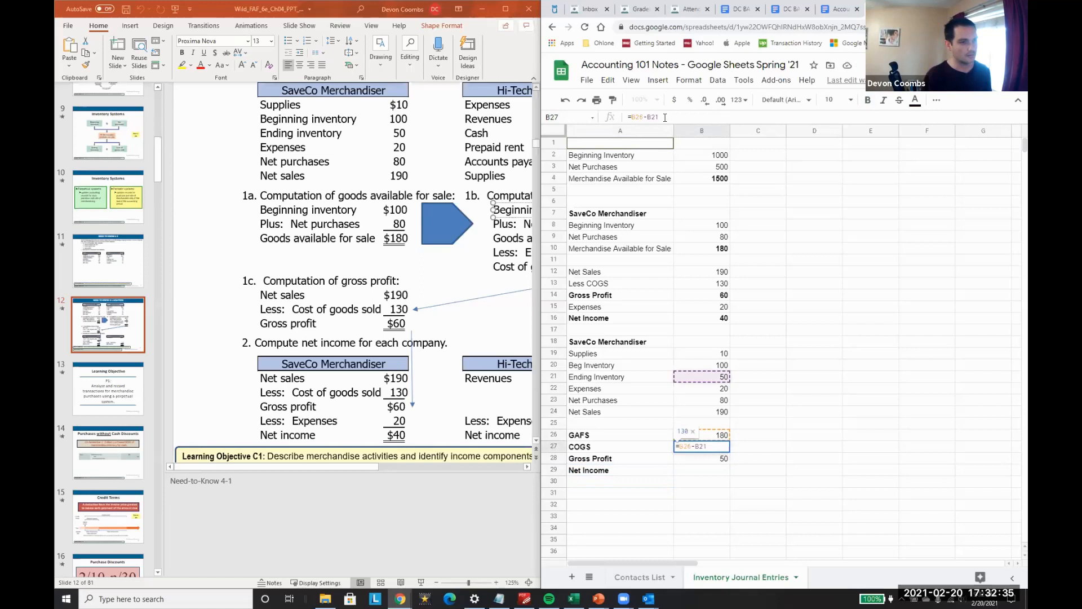
{"action": "key", "text": "Return"}
{"action": "key", "text": "Up"}
{"action": "key", "text": "Up"}
{"action": "key", "text": "Return"}
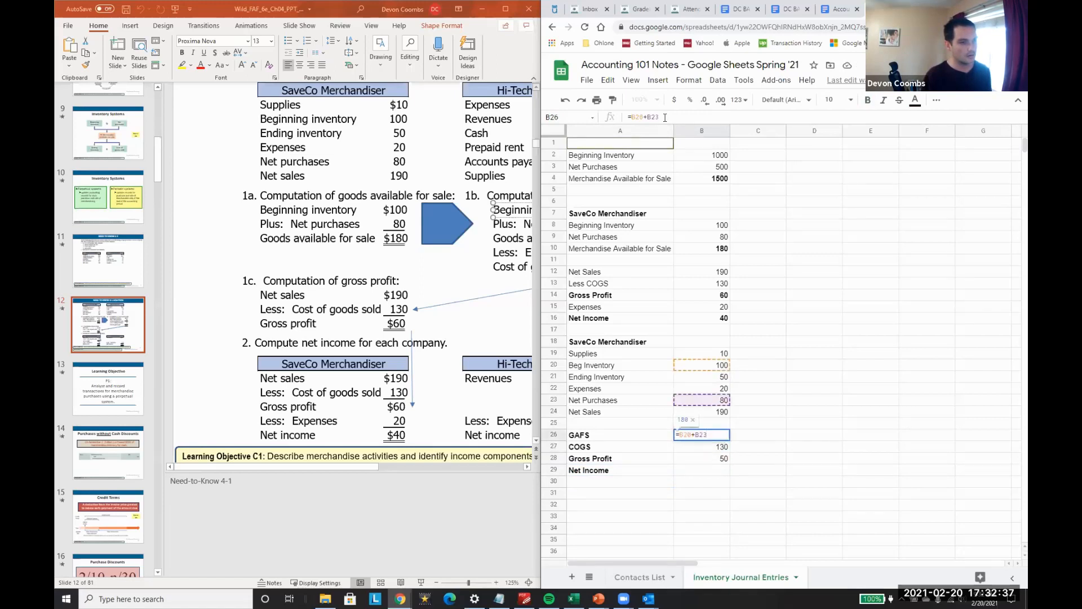
{"action": "key", "text": "Escape"}
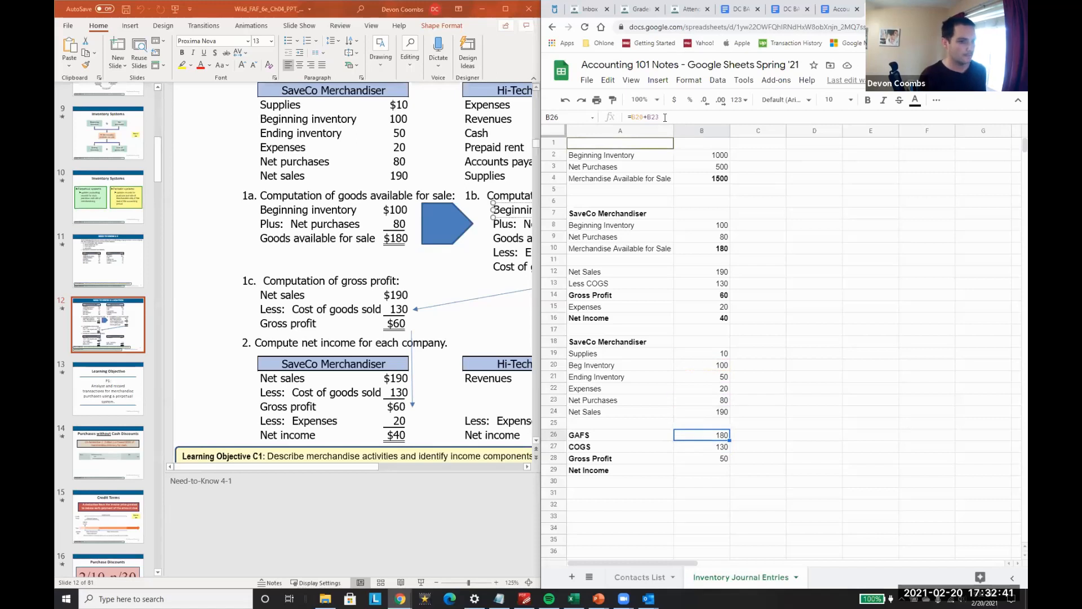
{"action": "type", "text": "="}
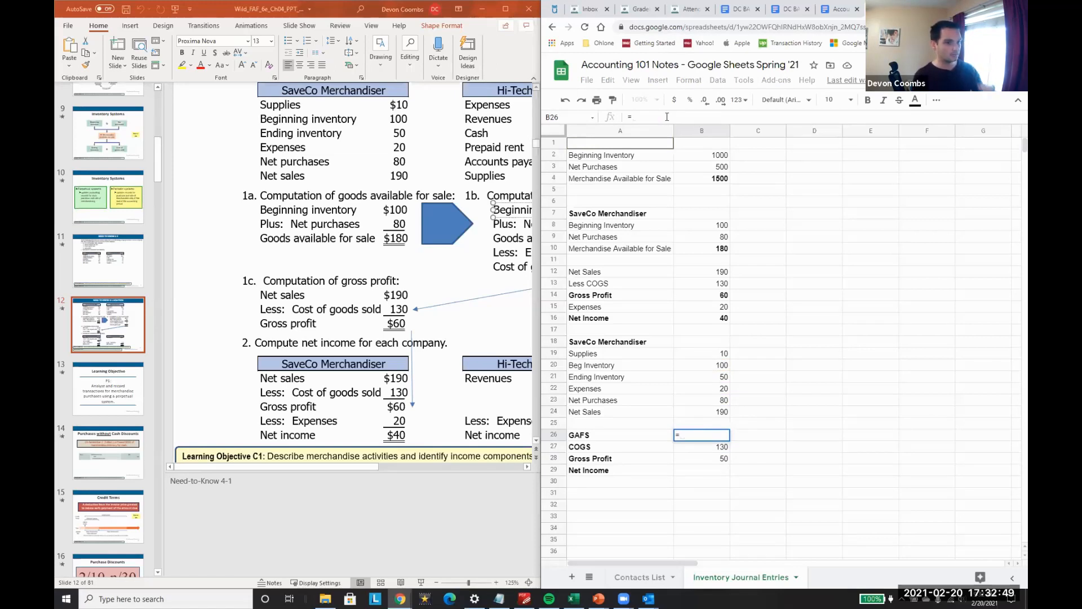
{"action": "key", "text": "Escape"}
{"action": "key", "text": "Down"}
{"action": "key", "text": "shift+Left"}
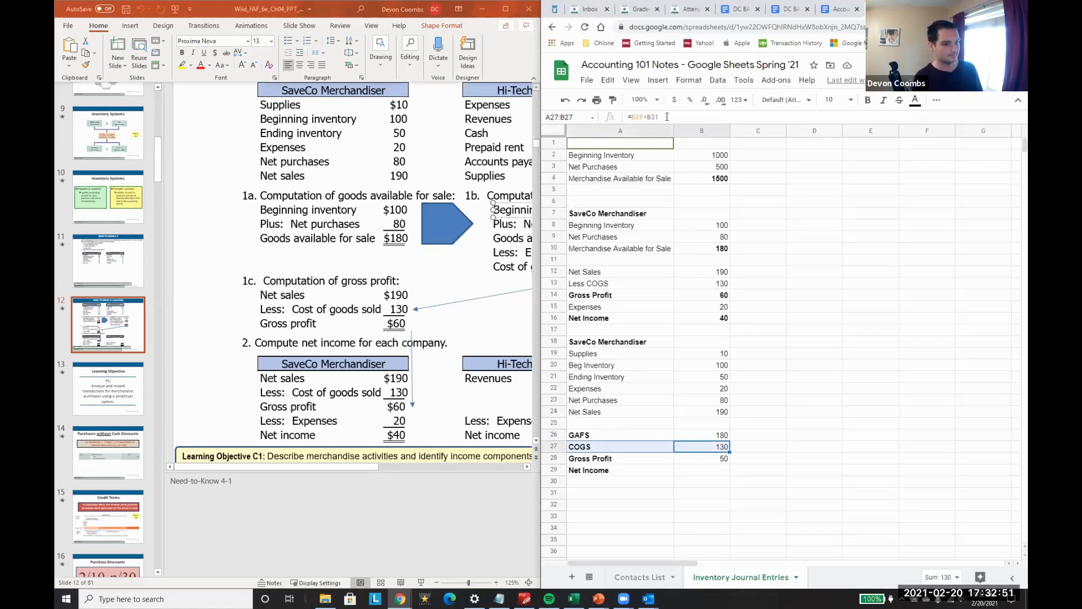
{"action": "right_click", "coordinate": [553, 446]}
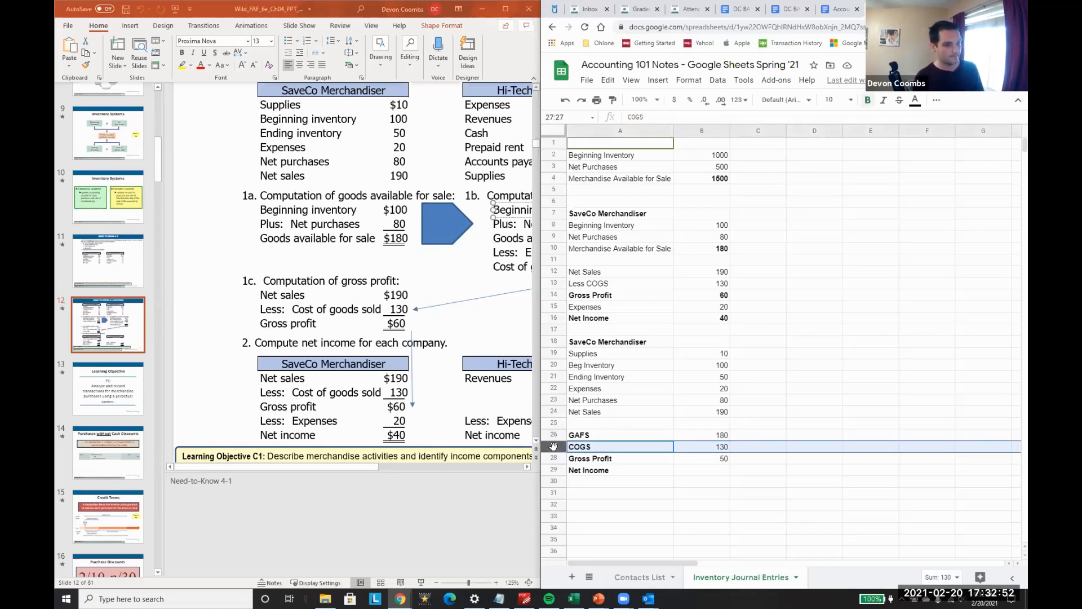
{"action": "left_click", "coordinate": [661, 486]}
Step: Correct the Gross Profit formula in B28 to net sales minus COGS, using =B12-B27
{"action": "left_click", "coordinate": [692, 461]}
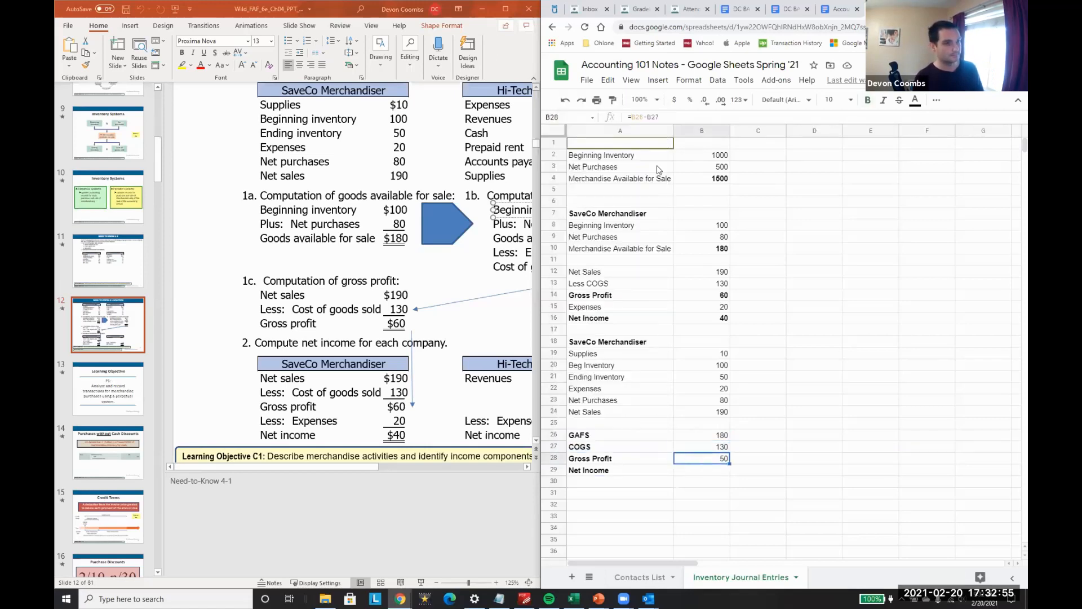
{"action": "left_click", "coordinate": [645, 118]}
{"action": "key", "text": "BackSpace"}
{"action": "key", "text": "BackSpace"}
{"action": "key", "text": "BackSpace"}
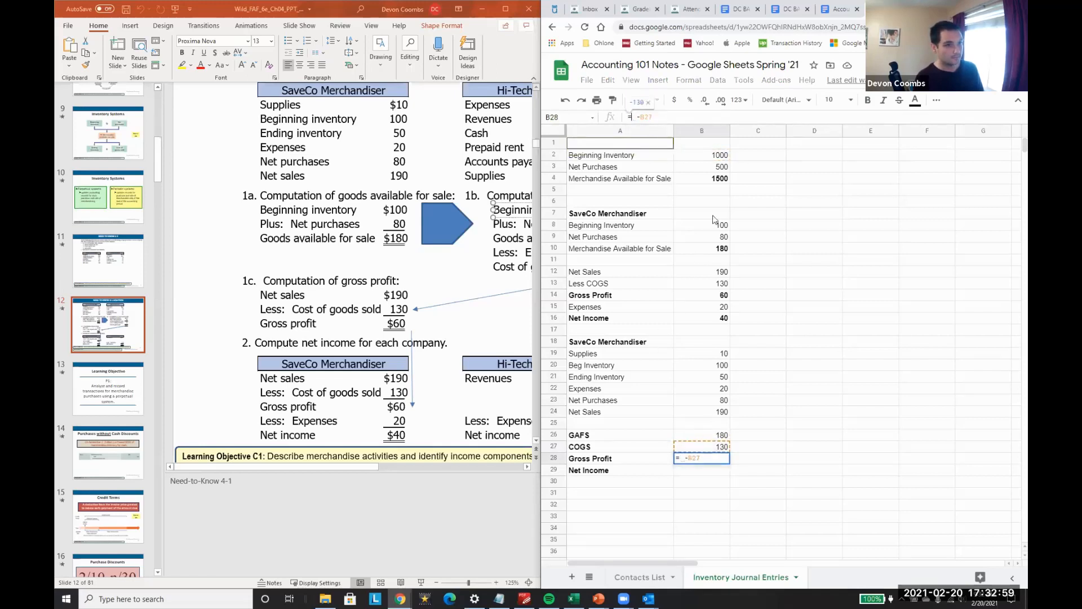
{"action": "left_click", "coordinate": [722, 273]}
{"action": "key", "text": "Return"}
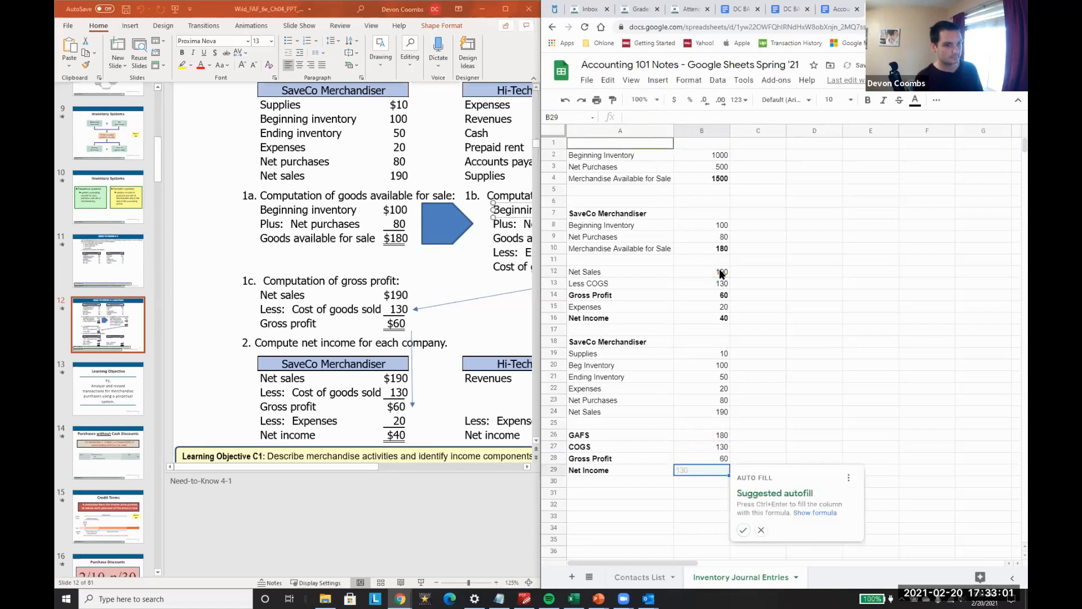
Step: Calculate Net Income in B29 as gross profit minus the expenses in row 15 with =B28-B15
{"action": "type", "text": "=B28"}
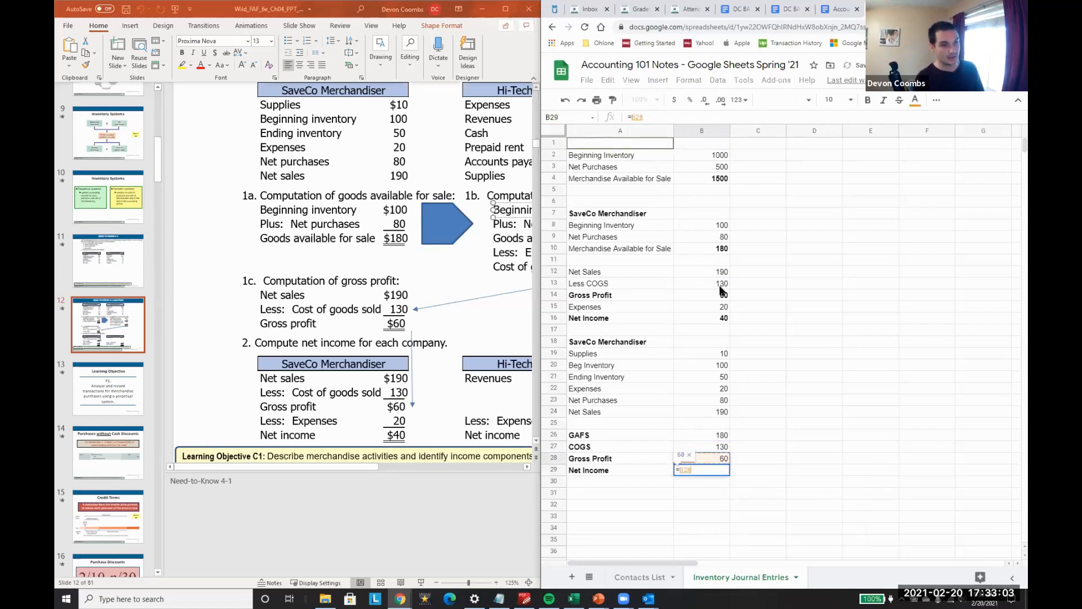
{"action": "type", "text": "-"}
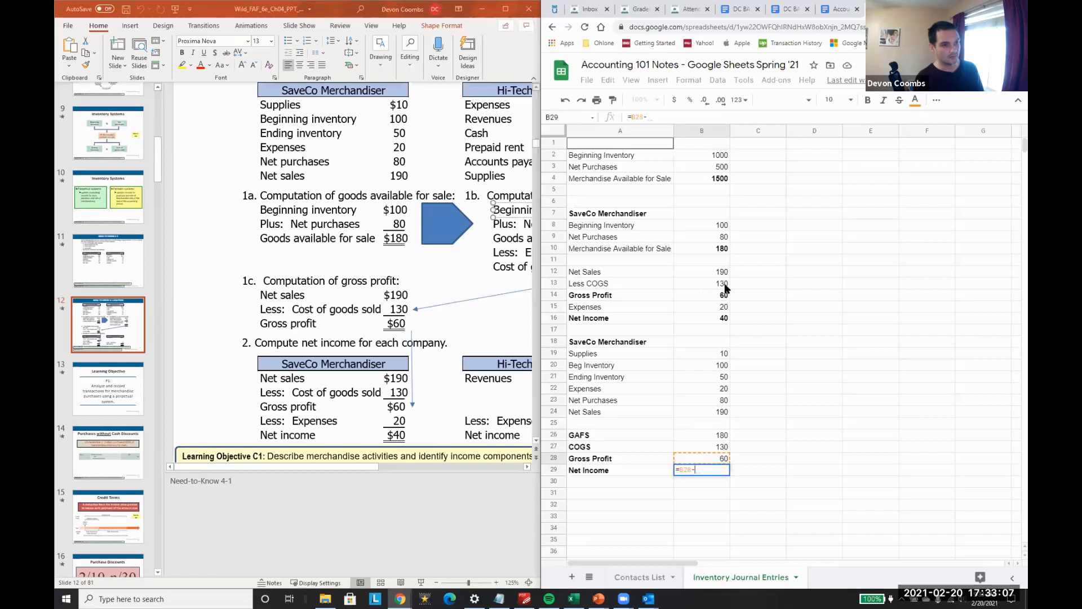
{"action": "left_click", "coordinate": [715, 308]}
{"action": "key", "text": "Return"}
{"action": "key", "text": "Up"}
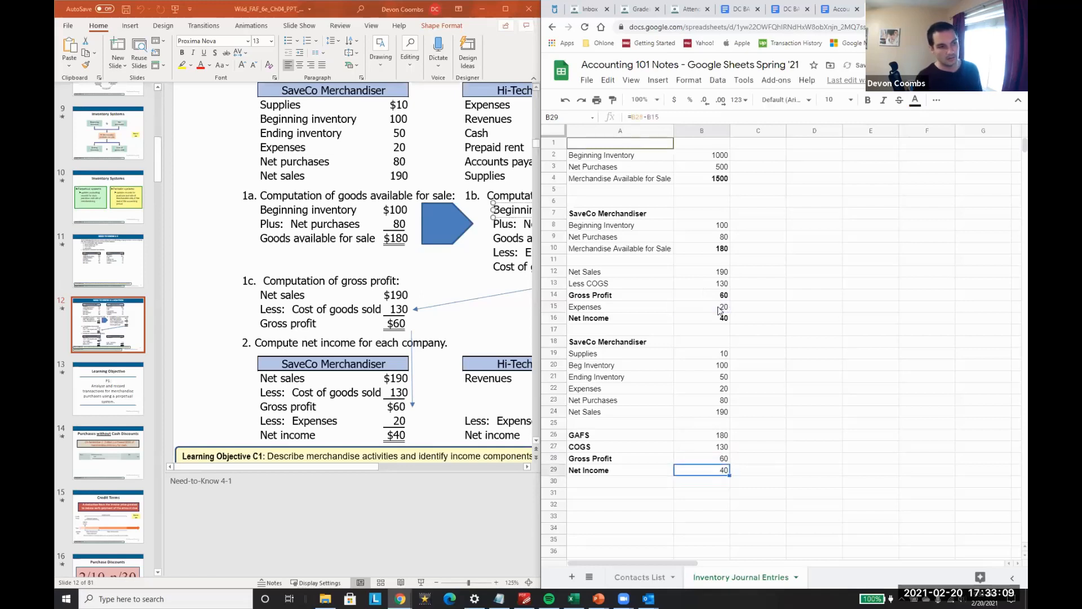
Step: Note the gross profit formula beside its amount by entering Sales - COGS in C28
{"action": "key", "text": "Left"}
{"action": "key", "text": "Up"}
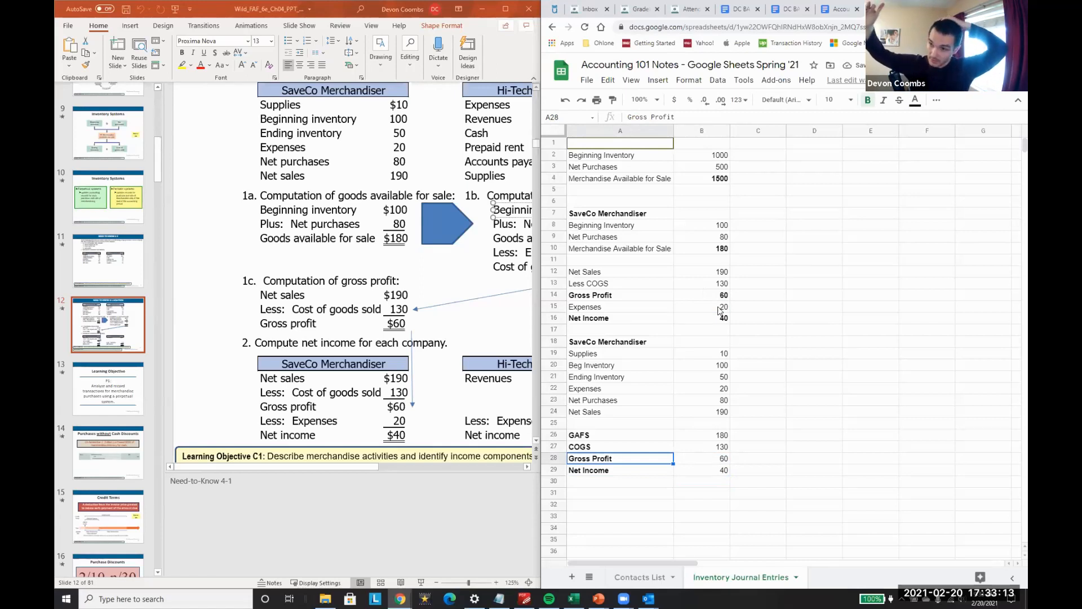
{"action": "key", "text": "Right"}
{"action": "key", "text": "Right"}
{"action": "type", "text": "Sales - COGS"}
{"action": "key", "text": "Return"}
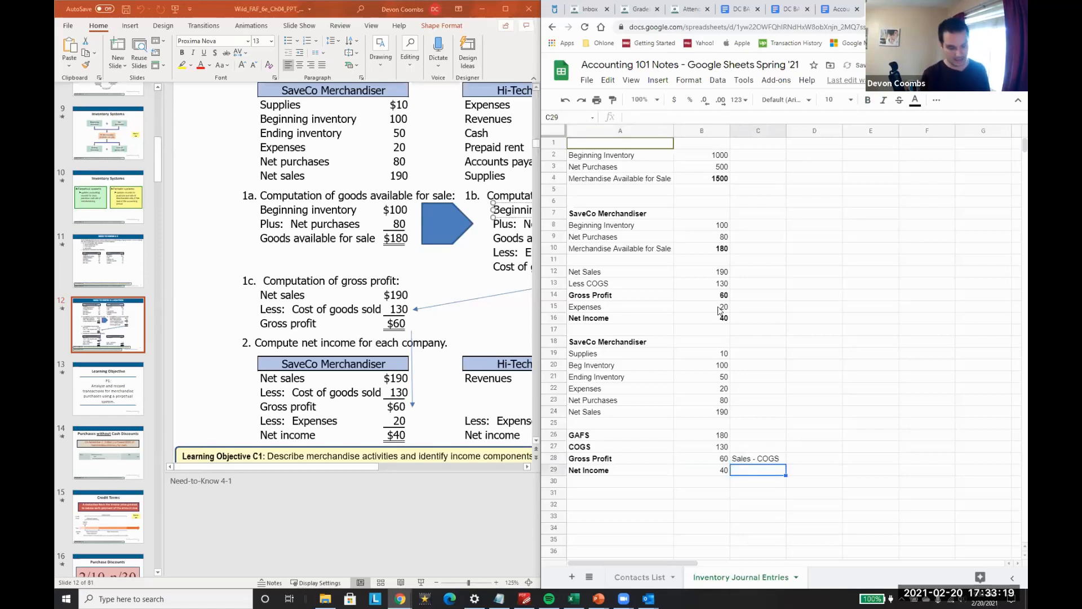
Step: Note the net income formula beside its amount by entering Gross Profit - Expenses in C29
{"action": "type", "text": "Gross Prof"}
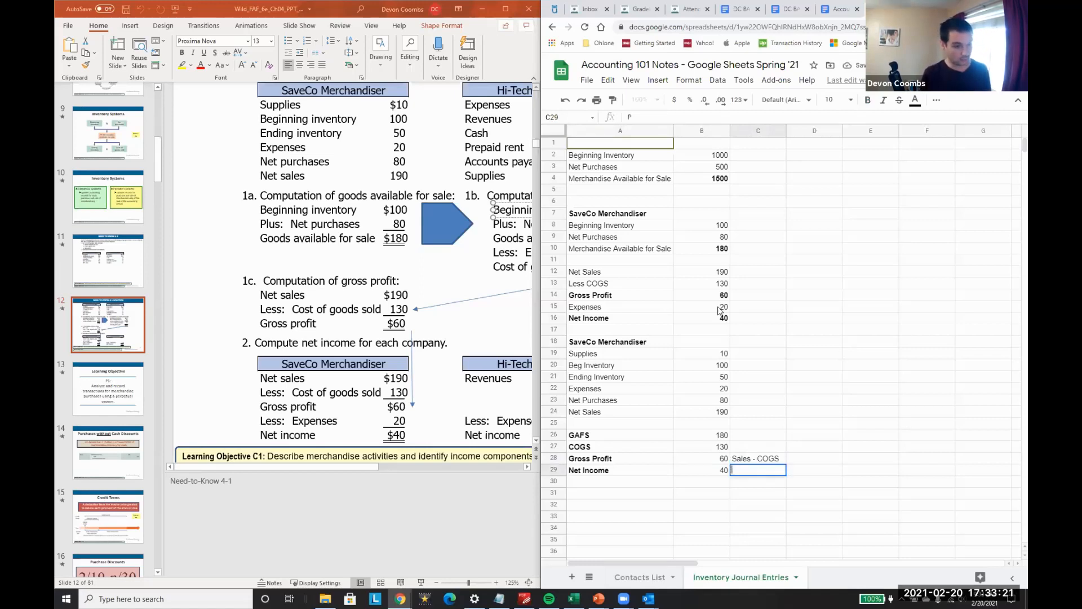
{"action": "type", "text": "it -0"}
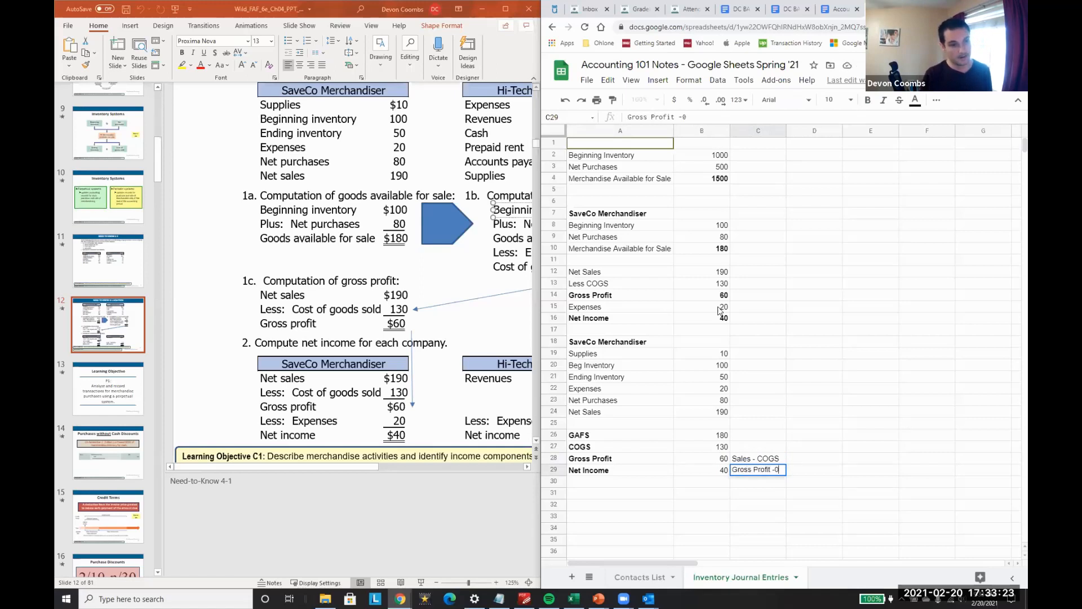
{"action": "key", "text": "BackSpace"}
{"action": "type", "text": " Expenses"}
{"action": "key", "text": "Return"}
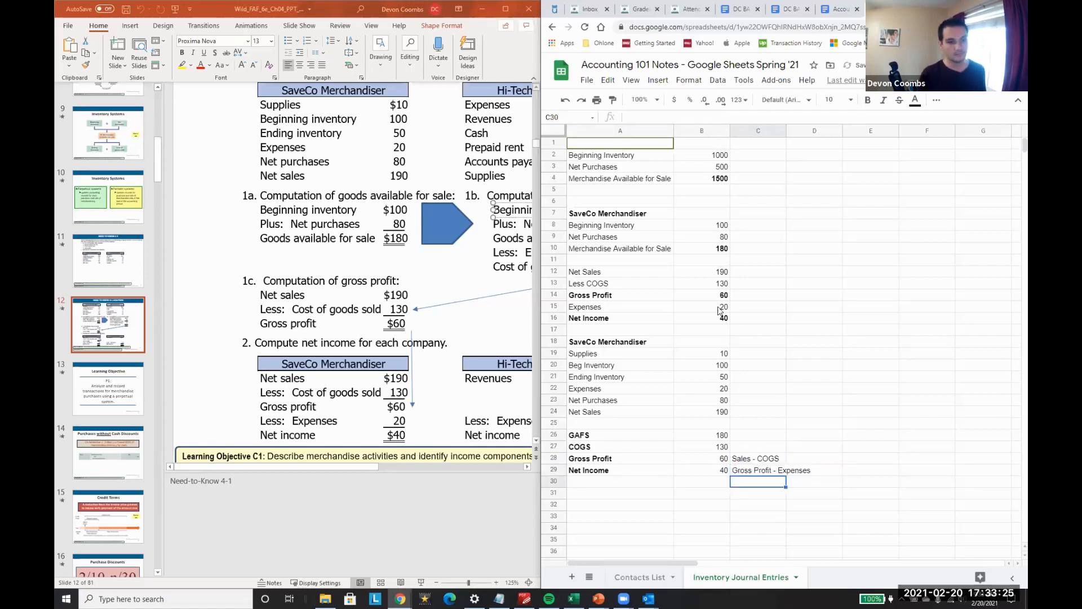
{"action": "scroll", "coordinate": [766, 411], "scroll_direction": "down", "scroll_amount": 3}
{"action": "scroll", "coordinate": [766, 406], "scroll_direction": "up", "scroll_amount": 3}
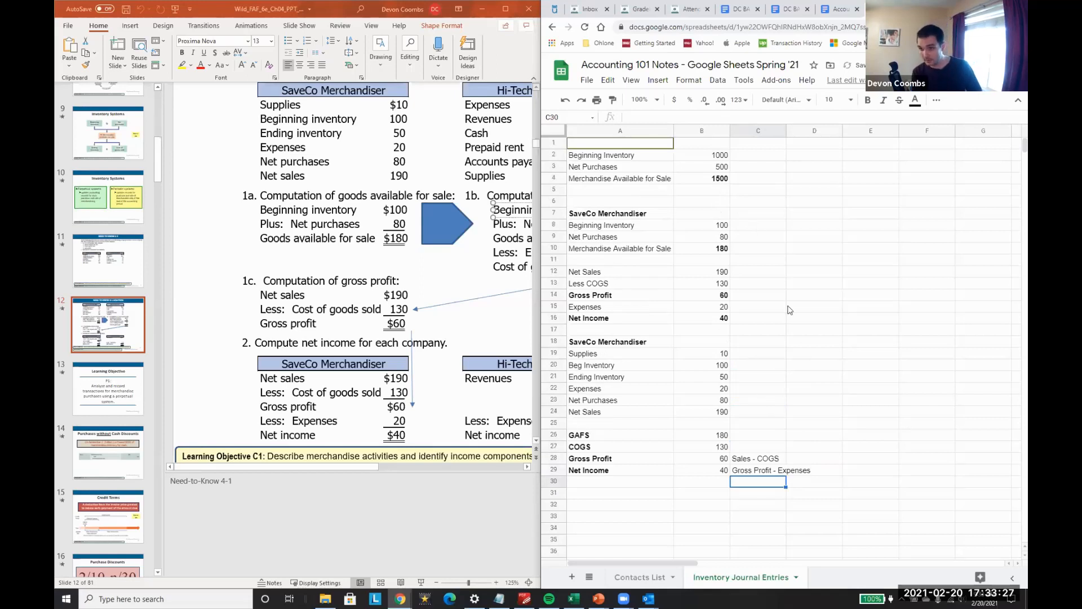
Step: Try a beginning inventory of 120 in B20 to test the linked formulas, and undo it
{"action": "left_click", "coordinate": [684, 353]}
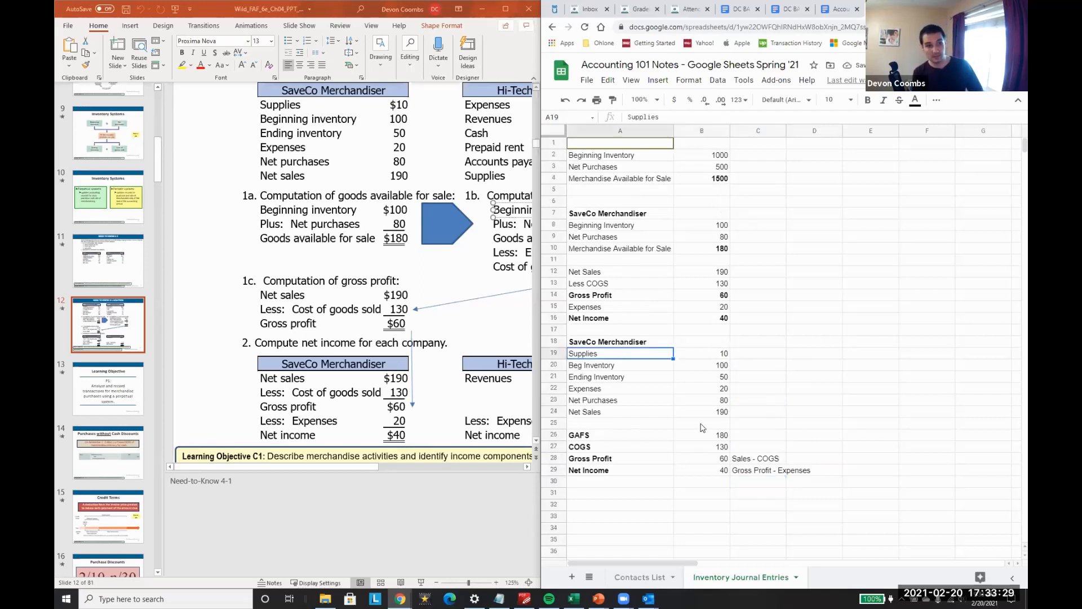
{"action": "key", "text": "Down"}
{"action": "type", "text": "120"}
{"action": "key", "text": "Return"}
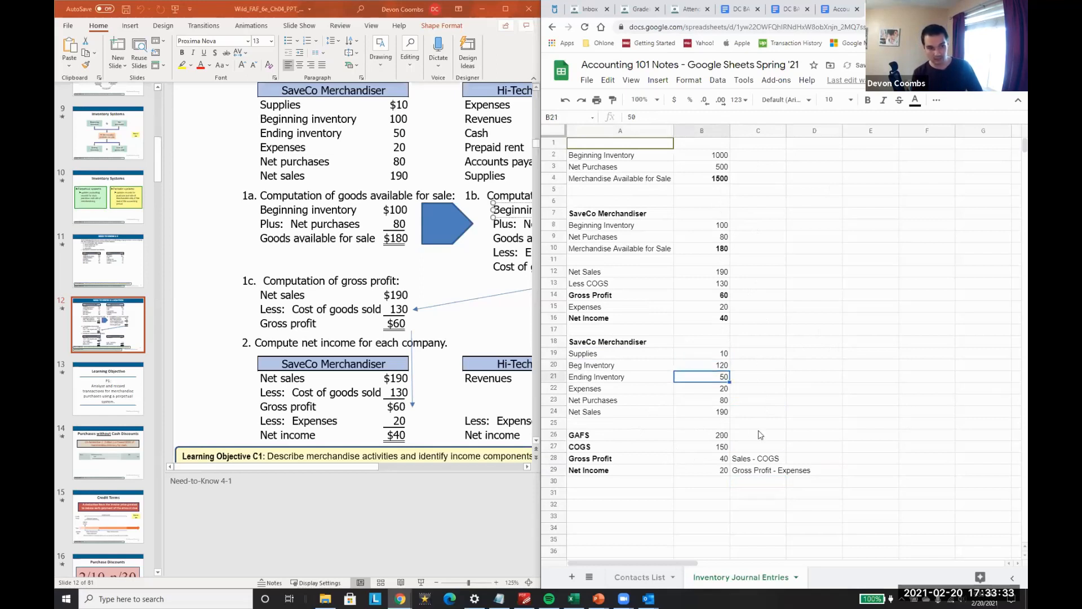
{"action": "key", "text": "Up"}
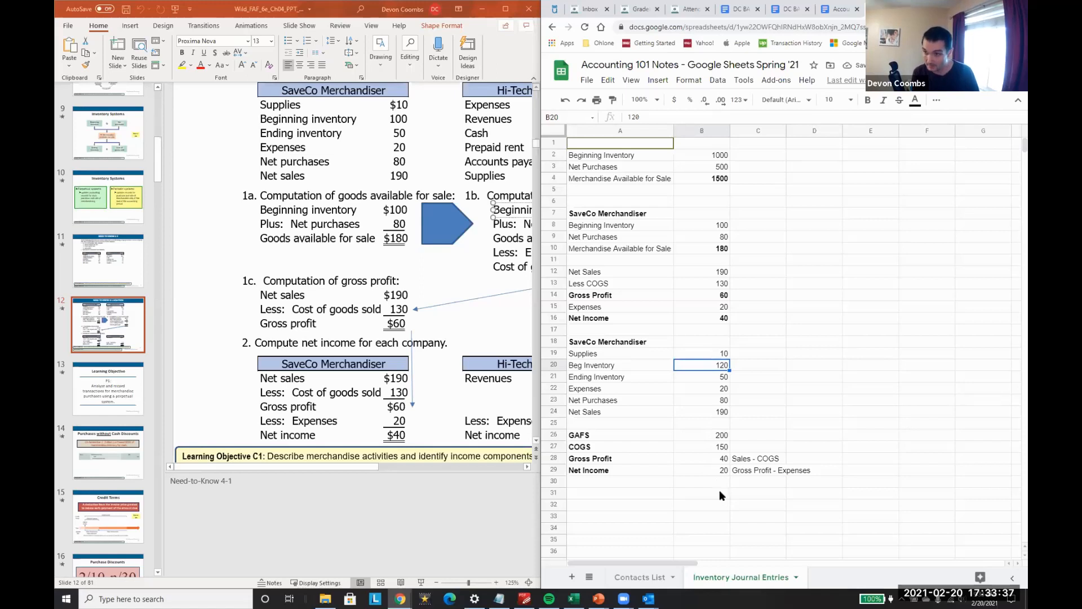
{"action": "key", "text": "ctrl+z"}
Step: Try expenses of 50 in B22 to test the net income calculation, and undo it
{"action": "key", "text": "Up"}
{"action": "key", "text": "Down"}
{"action": "key", "text": "Down"}
{"action": "key", "text": "Down"}
{"action": "type", "text": "50"}
{"action": "key", "text": "Return"}
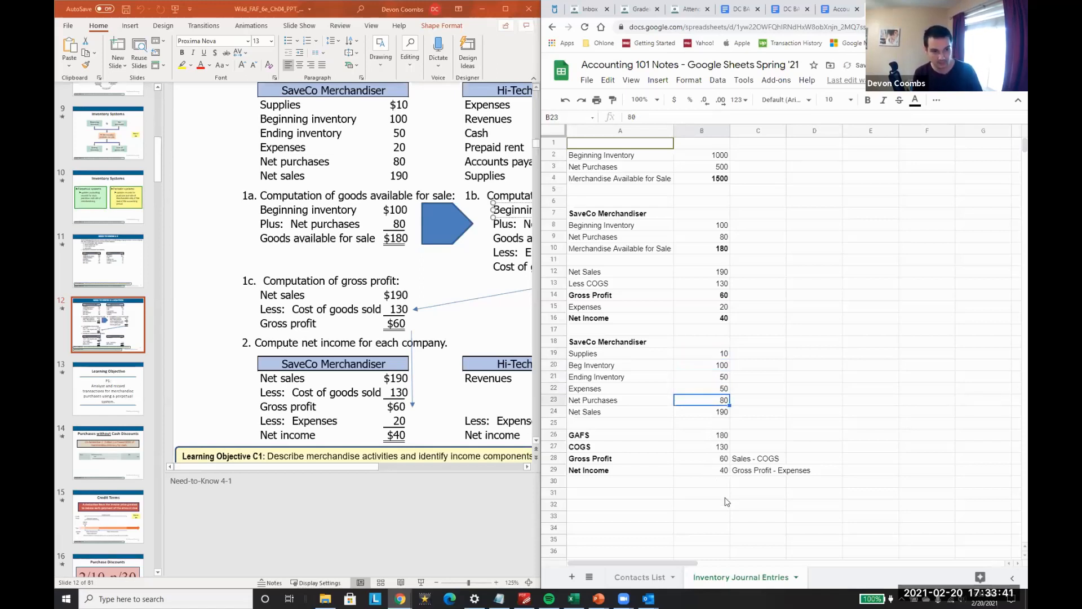
{"action": "key", "text": "Down"}
{"action": "key", "text": "ctrl+z"}
Step: Correct the Net Income formula in B29 to subtract the expenses in B22, using =B28-B22
{"action": "key", "text": "Down"}
{"action": "key", "text": "Down"}
{"action": "key", "text": "Down"}
{"action": "key", "text": "Down"}
{"action": "key", "text": "Down"}
{"action": "key", "text": "Down"}
{"action": "key", "text": "Down"}
{"action": "type", "text": "=B28-B15"}
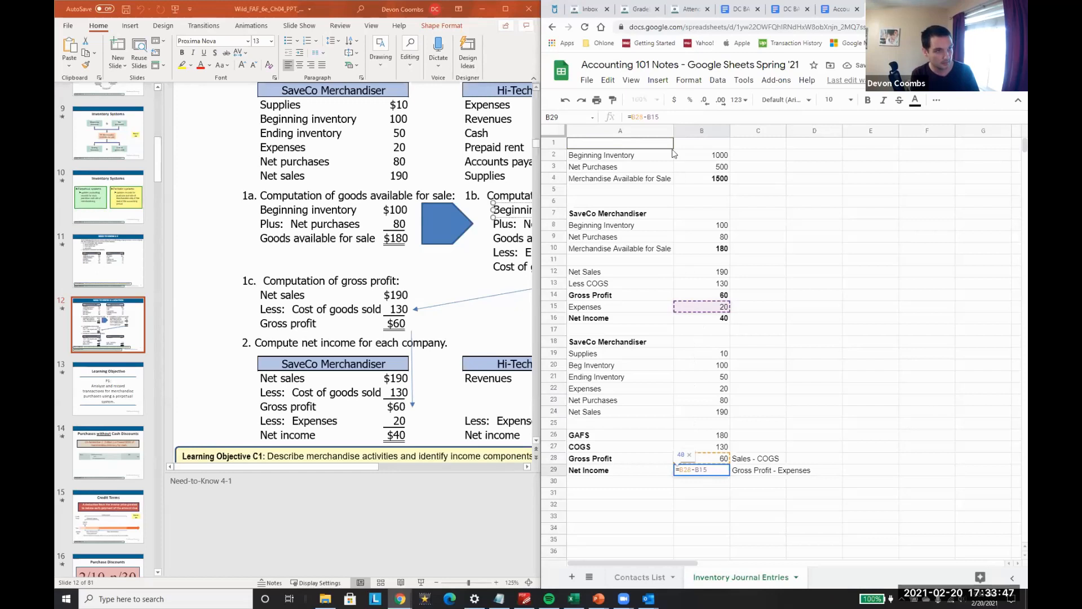
{"action": "left_click", "coordinate": [665, 117]}
{"action": "key", "text": "BackSpace"}
{"action": "key", "text": "BackSpace"}
{"action": "key", "text": "BackSpace"}
{"action": "left_click", "coordinate": [720, 388]}
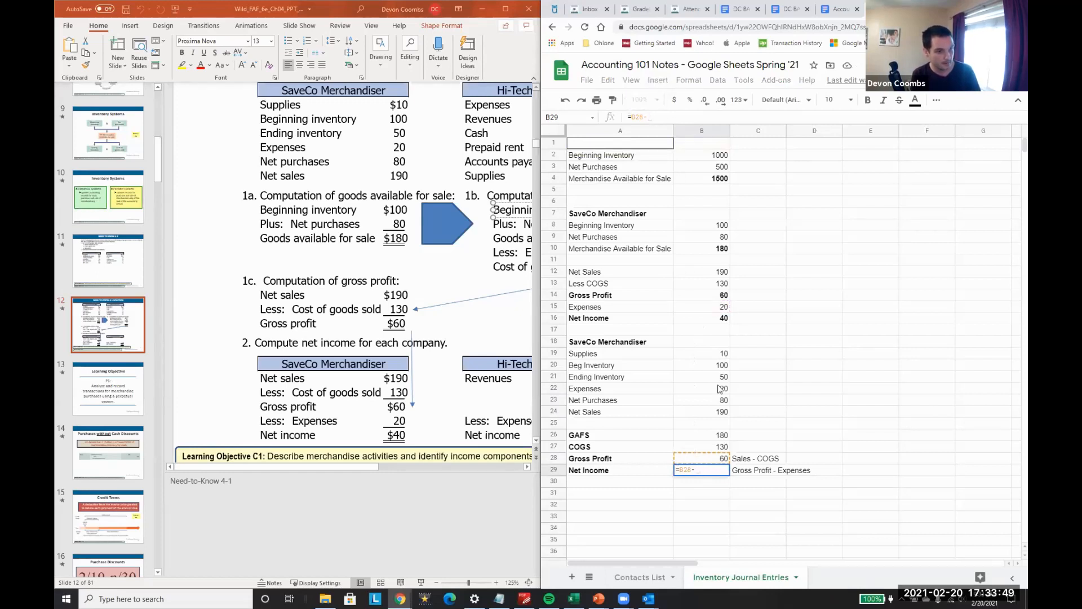
{"action": "key", "text": "Return"}
Step: Try expenses of 60 in B22 to check the corrected net income formula, and undo it
{"action": "key", "text": "Up"}
{"action": "key", "text": "Up"}
{"action": "key", "text": "Up"}
{"action": "key", "text": "Up"}
{"action": "key", "text": "Up"}
{"action": "key", "text": "Up"}
{"action": "key", "text": "Up"}
{"action": "key", "text": "Up"}
{"action": "type", "text": "60"}
{"action": "key", "text": "Return"}
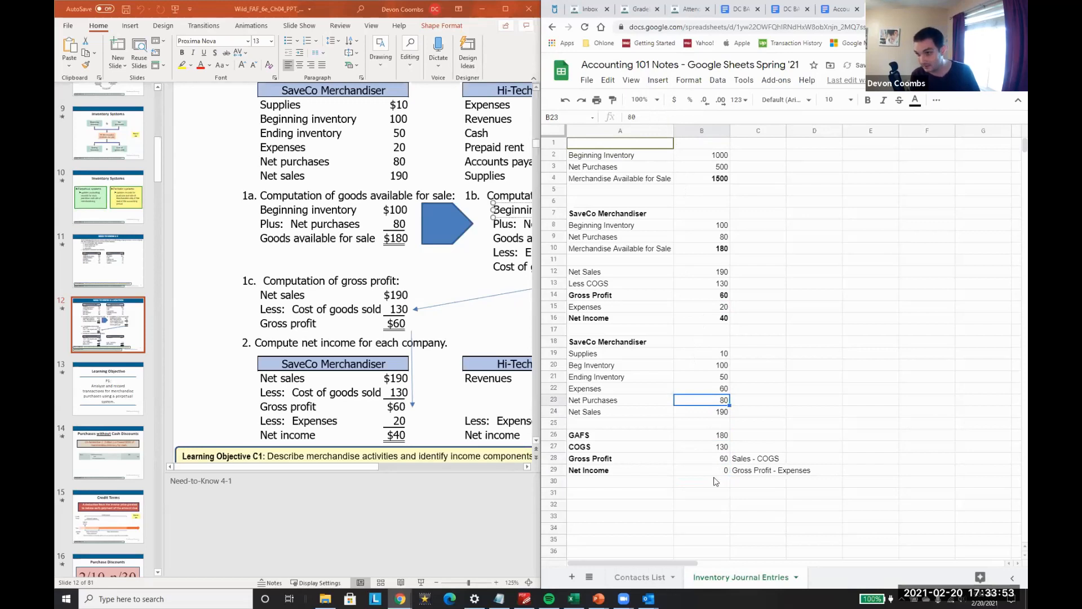
{"action": "key", "text": "ctrl+z"}
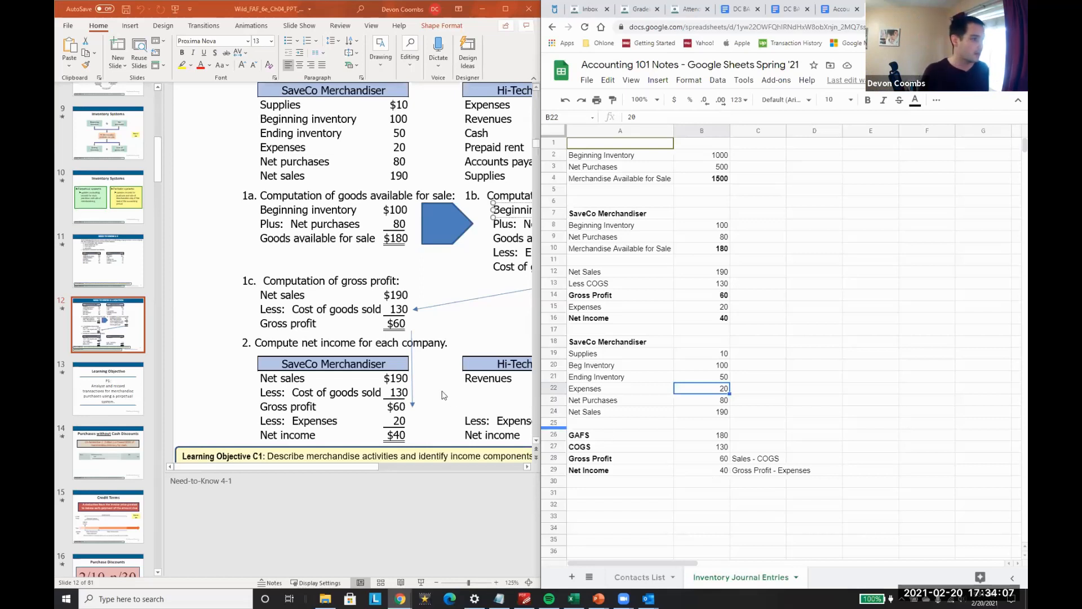
Step: Switch to PowerPoint, look at the Hi-Tech Services part of the solution slide, and open the Need-to-Know 4-1 question on slide 11
{"action": "left_click_drag", "start_coordinate": [319, 467], "coordinate": [352, 467]}
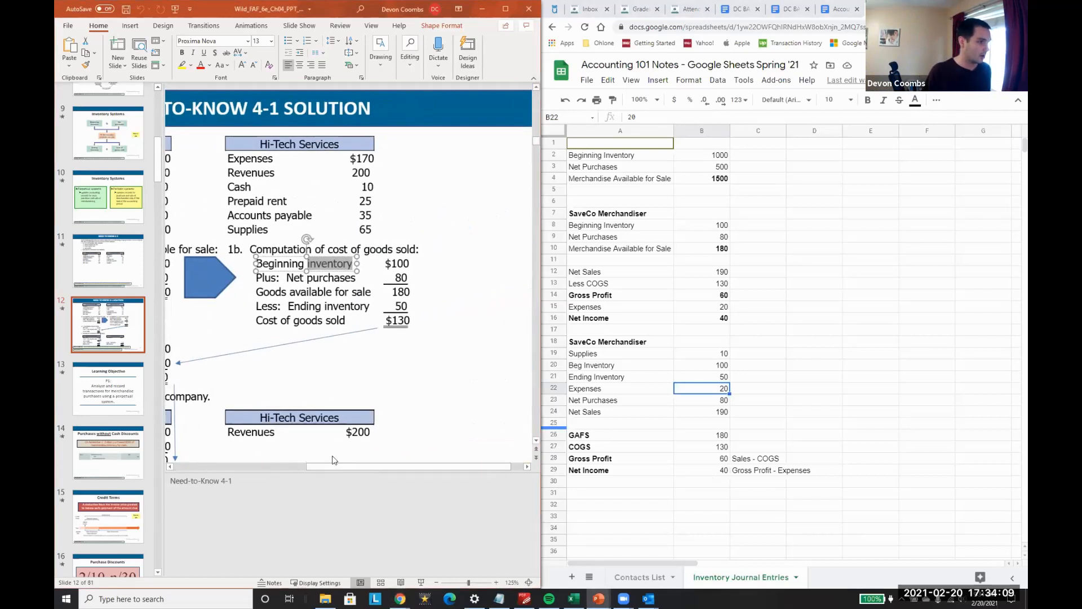
{"action": "left_click", "coordinate": [116, 274]}
Step: Enter Balance Sheet in C19 beside the supplies amount and remove the bold from the Supplies label in A19
{"action": "type", "text": "ce Sheet"}
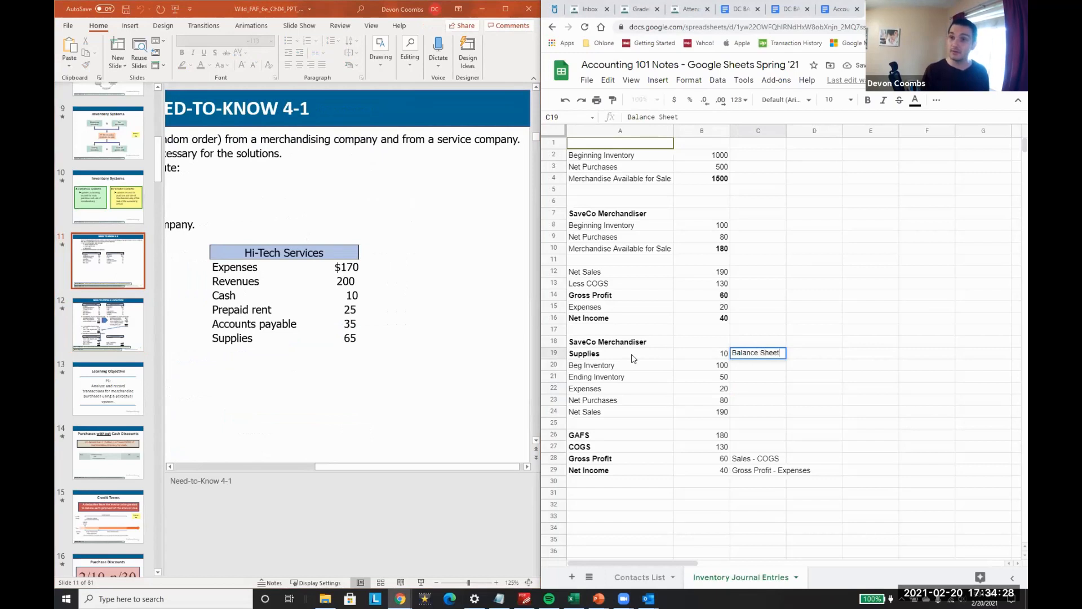
{"action": "key", "text": "Return"}
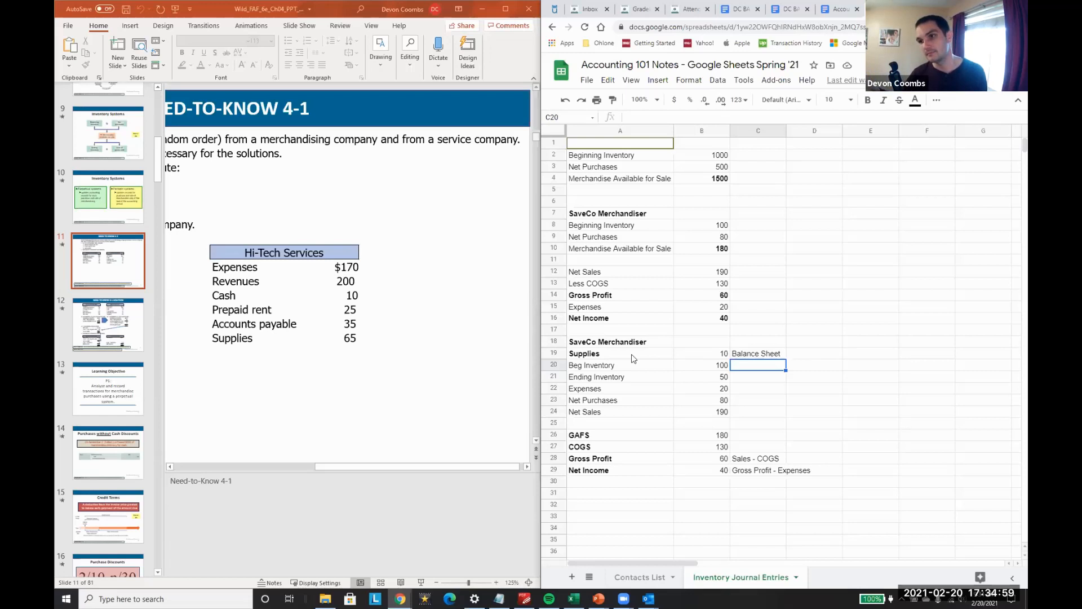
{"action": "key", "text": "Left"}
{"action": "key", "text": "Up"}
{"action": "key", "text": "Left"}
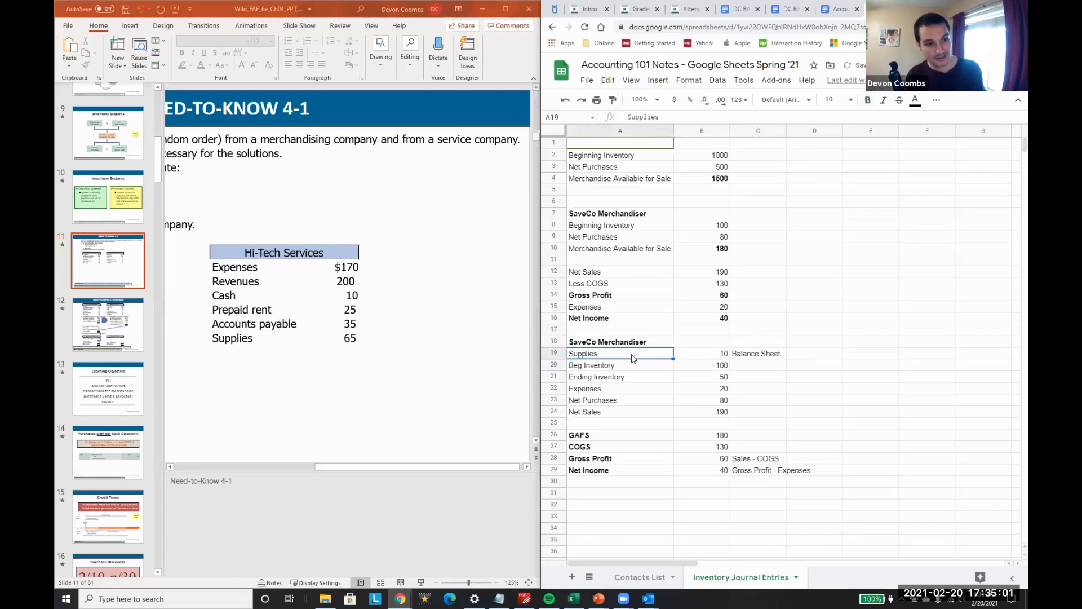